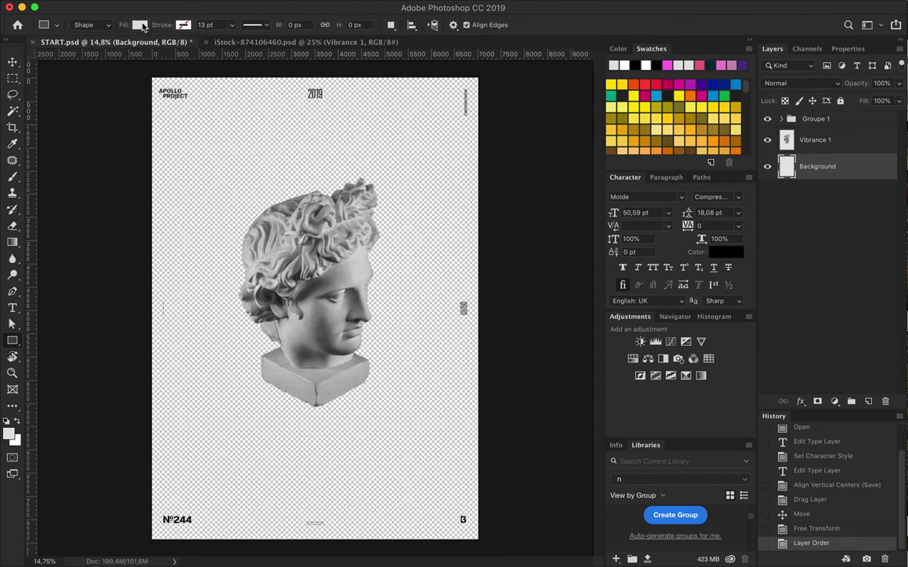
Step: Set the shape fill to a pink-to-light-grey gradient and save it as a preset
{"action": "left_click", "coordinate": [140, 25]}
{"action": "left_click", "coordinate": [83, 98]}
{"action": "double_click", "coordinate": [199, 180]}
{"action": "left_click", "coordinate": [500, 158]}
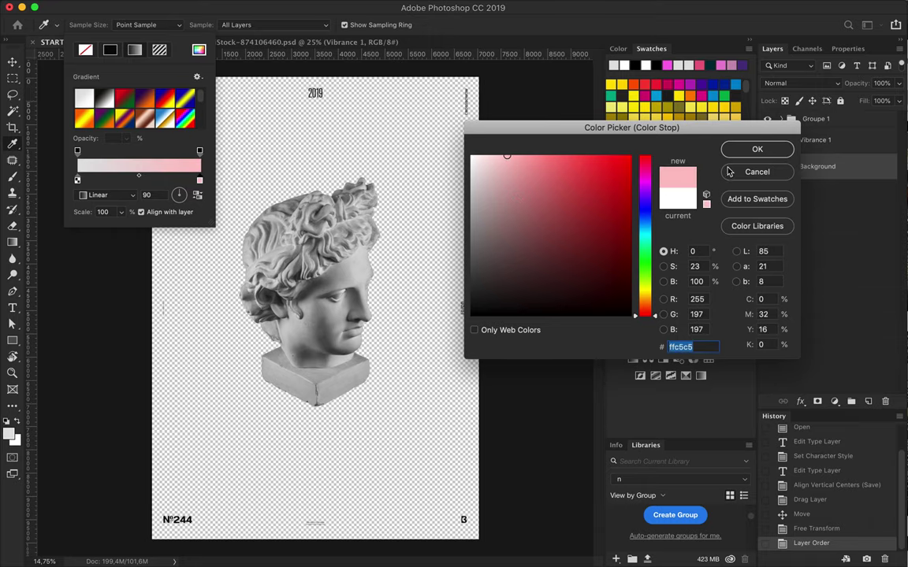
{"action": "left_click", "coordinate": [426, 150]}
{"action": "left_click", "coordinate": [756, 150]}
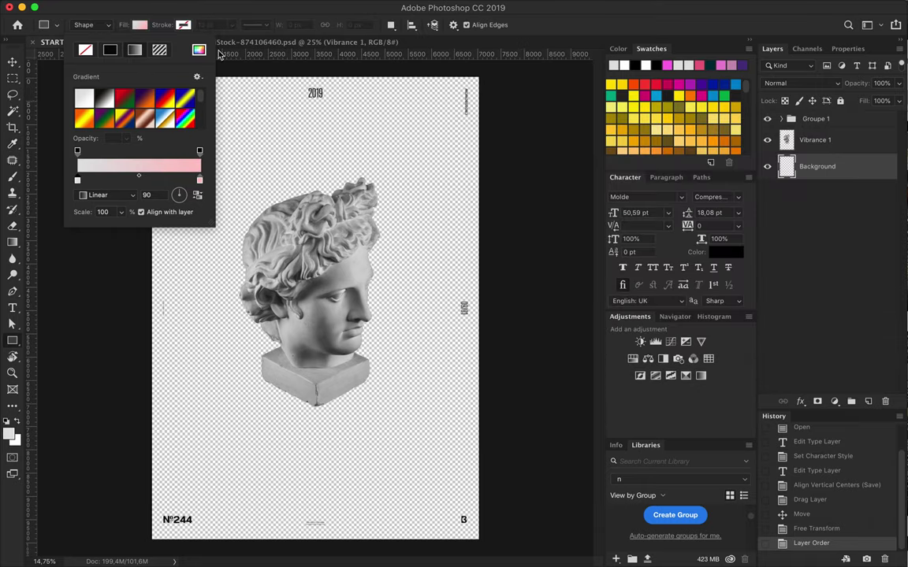
{"action": "left_click", "coordinate": [197, 76]}
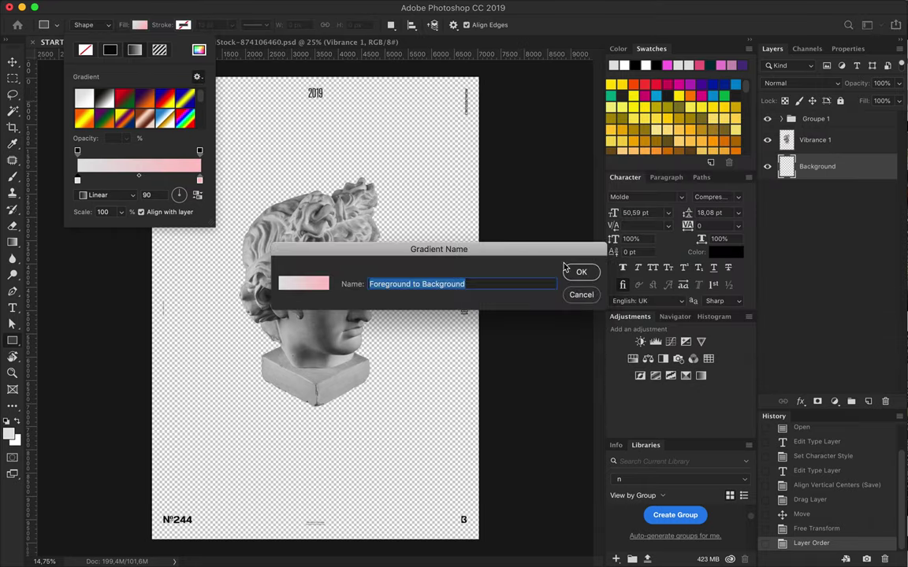
{"action": "key", "text": "Return"}
Step: Draw a rectangle filled with the pink gradient preset covering the whole poster
{"action": "key", "text": "g"}
{"action": "left_click_drag", "start_coordinate": [310, 541], "coordinate": [327, 113]}
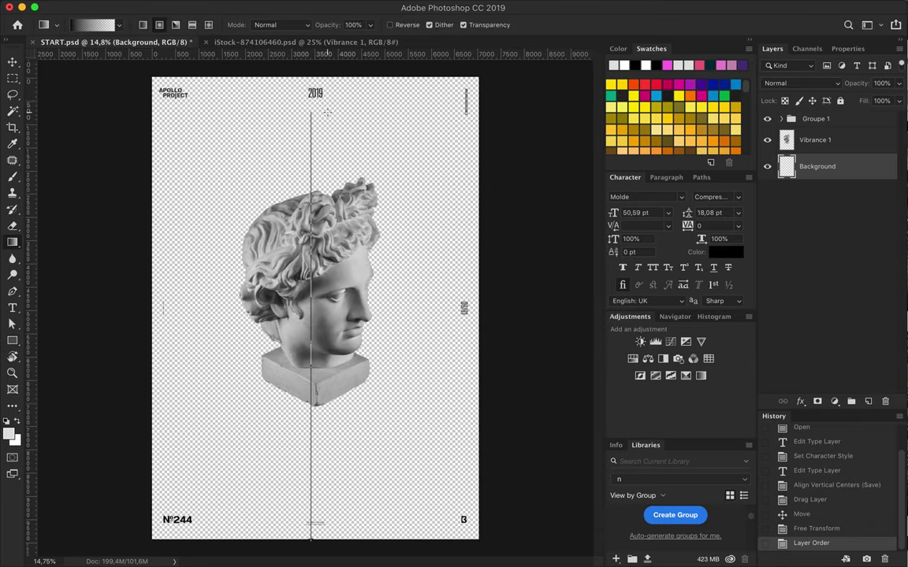
{"action": "left_click_drag", "start_coordinate": [328, 75], "coordinate": [328, 74]}
{"action": "left_click", "coordinate": [584, 291]}
{"action": "left_click", "coordinate": [108, 26]}
{"action": "left_click", "coordinate": [304, 105]}
{"action": "left_click", "coordinate": [471, 58]}
{"action": "left_click_drag", "start_coordinate": [149, 74], "coordinate": [481, 542]}
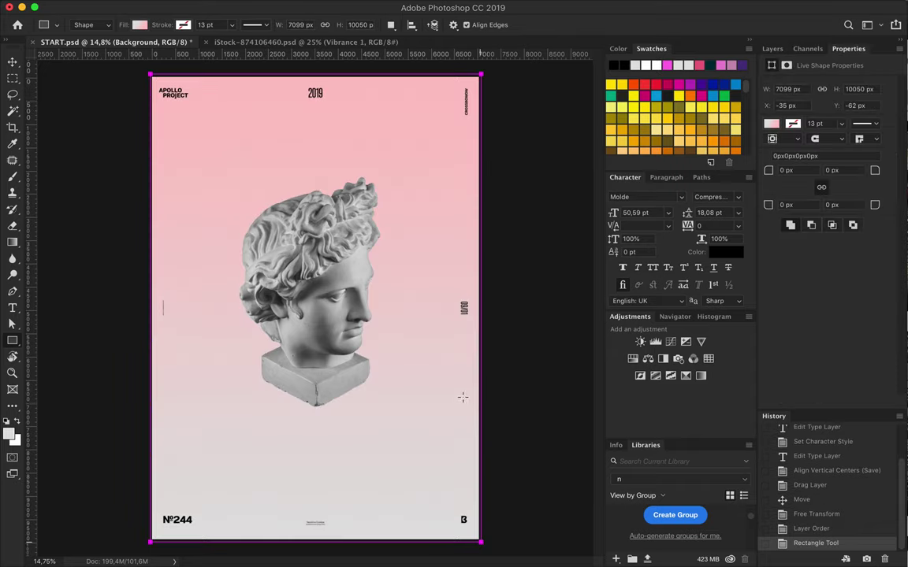
{"action": "key", "text": "v"}
{"action": "left_click", "coordinate": [772, 49]}
Step: Add a Levels adjustment clipped to the bust with input levels 52, 1.05 and 237
{"action": "left_click", "coordinate": [830, 401]}
{"action": "left_click", "coordinate": [831, 468]}
{"action": "left_click", "coordinate": [772, 49]}
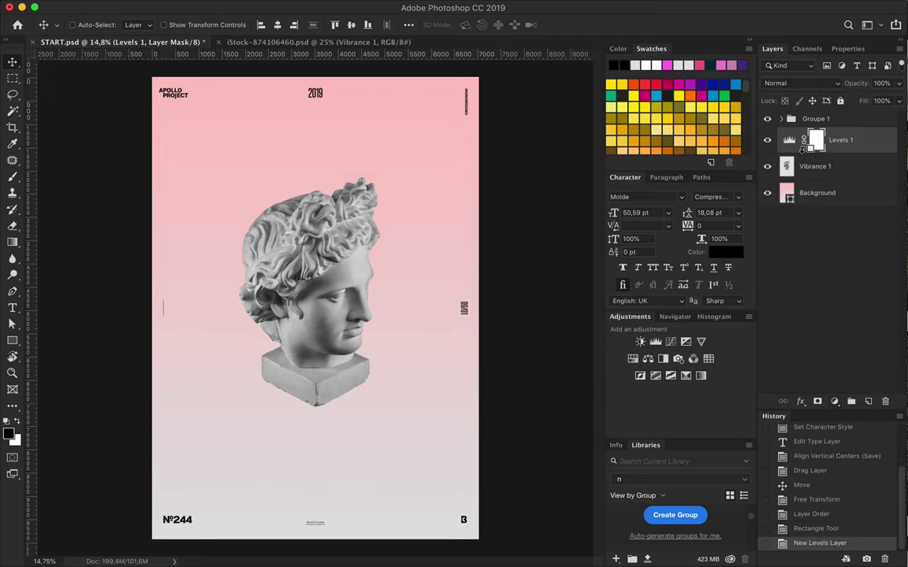
{"action": "left_click", "coordinate": [795, 126], "text": "alt"}
{"action": "left_click", "coordinate": [848, 49]}
{"action": "left_click_drag", "start_coordinate": [784, 180], "coordinate": [804, 179]}
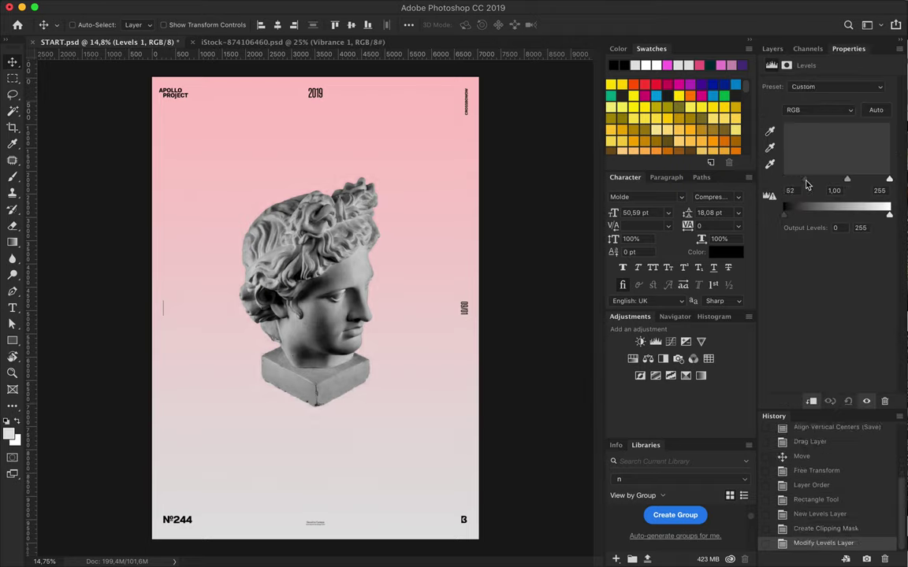
{"action": "left_click_drag", "start_coordinate": [889, 180], "coordinate": [842, 179]}
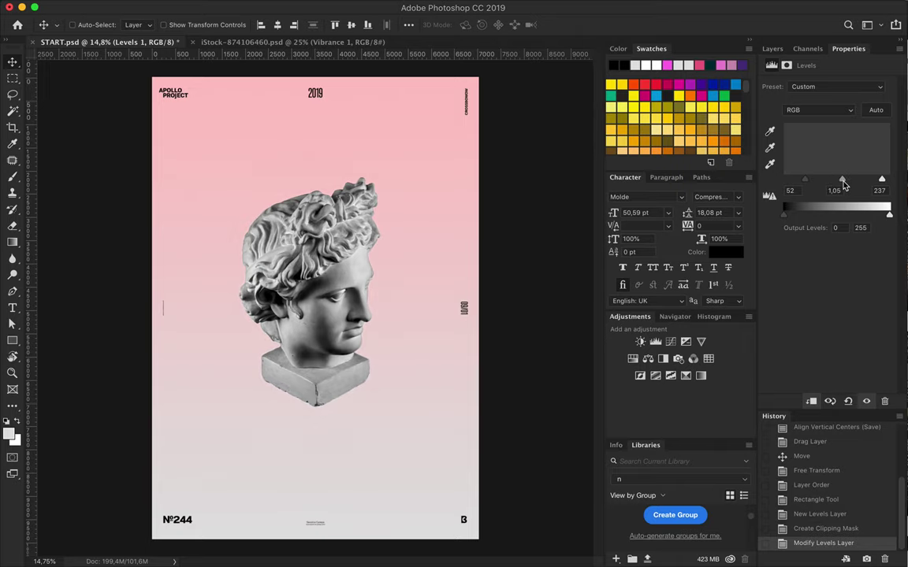
{"action": "key", "text": "F7"}
{"action": "left_click", "coordinate": [439, 190]}
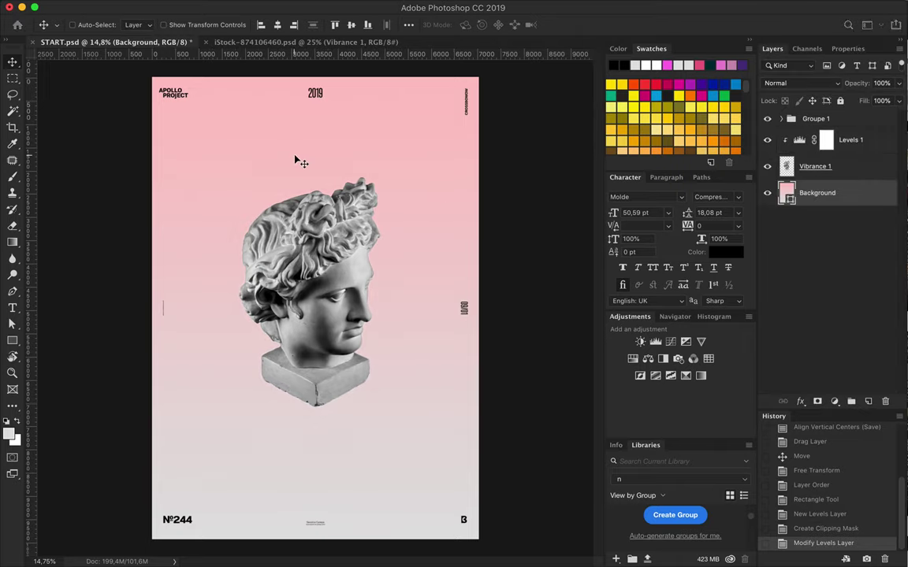
Step: Free Transform the gradient background upward to about 143% of its height
{"action": "scroll", "coordinate": [265, 139], "scroll_direction": "down", "scroll_amount": 3}
{"action": "scroll", "coordinate": [273, 173], "scroll_direction": "down", "scroll_amount": 2}
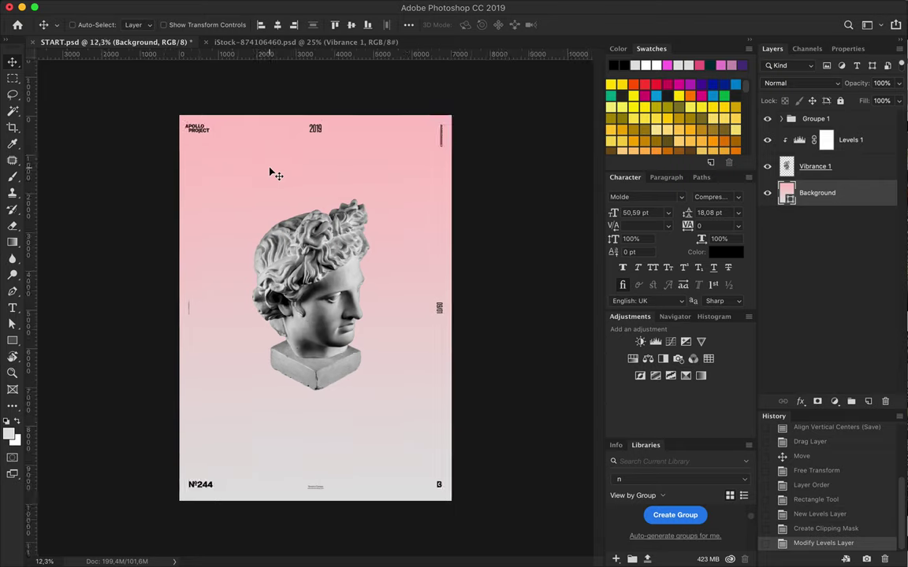
{"action": "key", "text": "ctrl+t"}
{"action": "left_click_drag", "start_coordinate": [315, 144], "coordinate": [311, 28]}
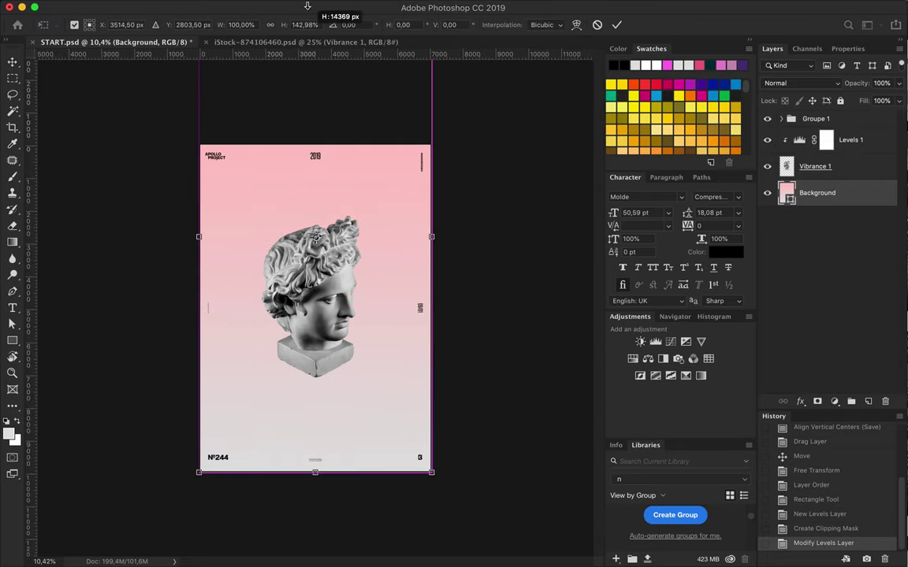
{"action": "key", "text": "Return"}
{"action": "scroll", "coordinate": [317, 213], "scroll_direction": "up", "scroll_amount": 3}
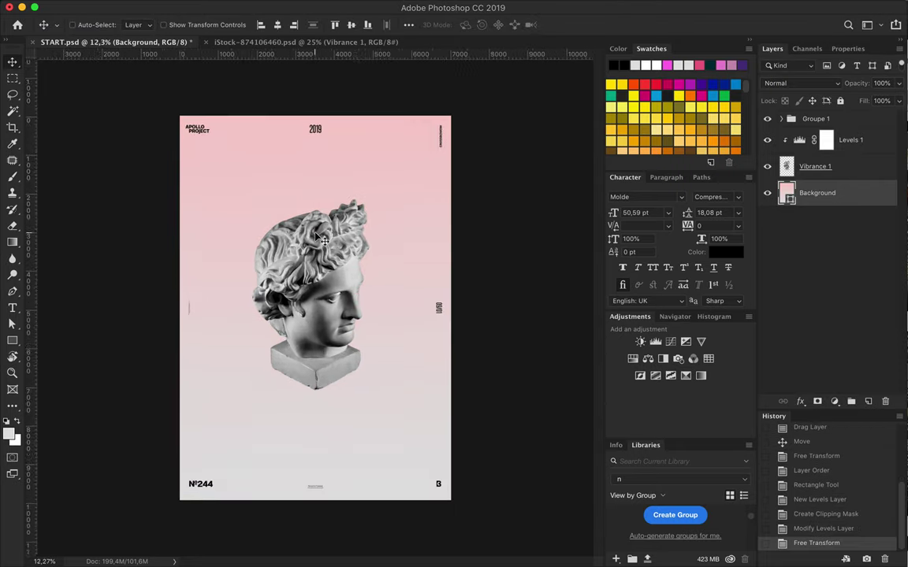
{"action": "scroll", "coordinate": [317, 213], "scroll_direction": "up", "scroll_amount": 2}
{"action": "left_click", "coordinate": [820, 167]}
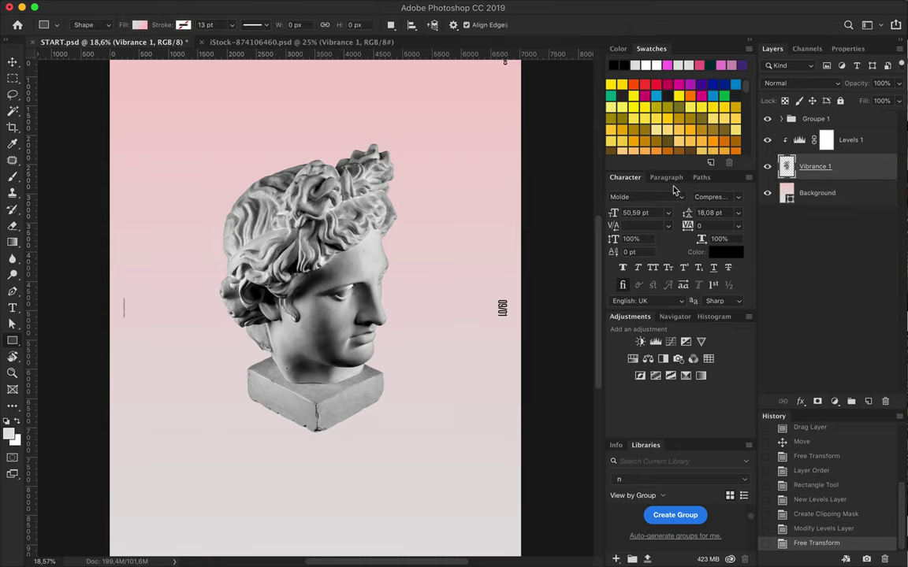
Step: Draw a tall no-fill, white-stroked rectangle over the bust's left half
{"action": "key", "text": "u"}
{"action": "left_click", "coordinate": [139, 24]}
{"action": "left_click", "coordinate": [79, 49]}
{"action": "left_click", "coordinate": [183, 24]}
{"action": "left_click", "coordinate": [144, 90]}
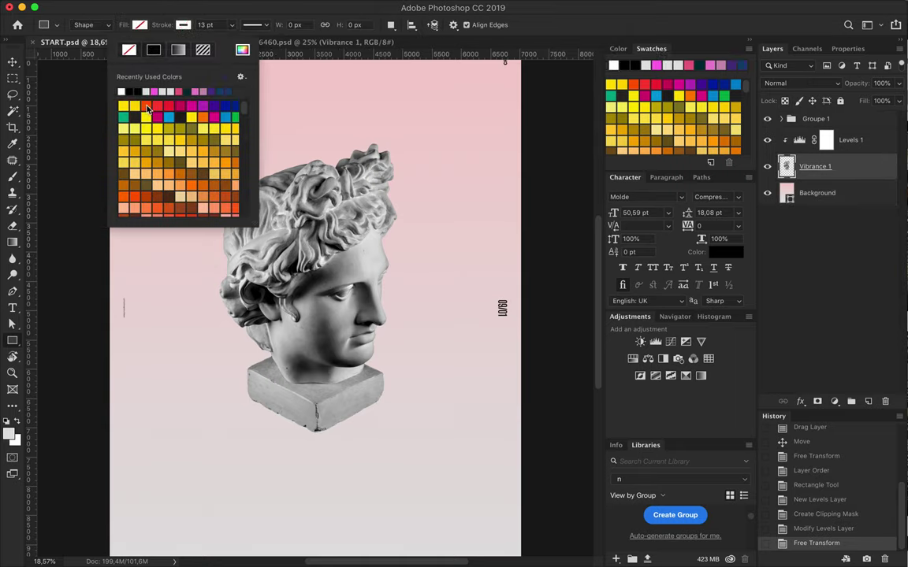
{"action": "mouse_move", "coordinate": [334, 98]}
{"action": "left_mouse_down"}
{"action": "mouse_move", "coordinate": [211, 489]}
{"action": "mouse_move", "coordinate": [195, 480]}
{"action": "mouse_move", "coordinate": [192, 501]}
{"action": "left_mouse_up"}
Step: Move Rectangle 1 above Levels, release its clipping, and set its stroke to 21 pt
{"action": "key", "text": "v"}
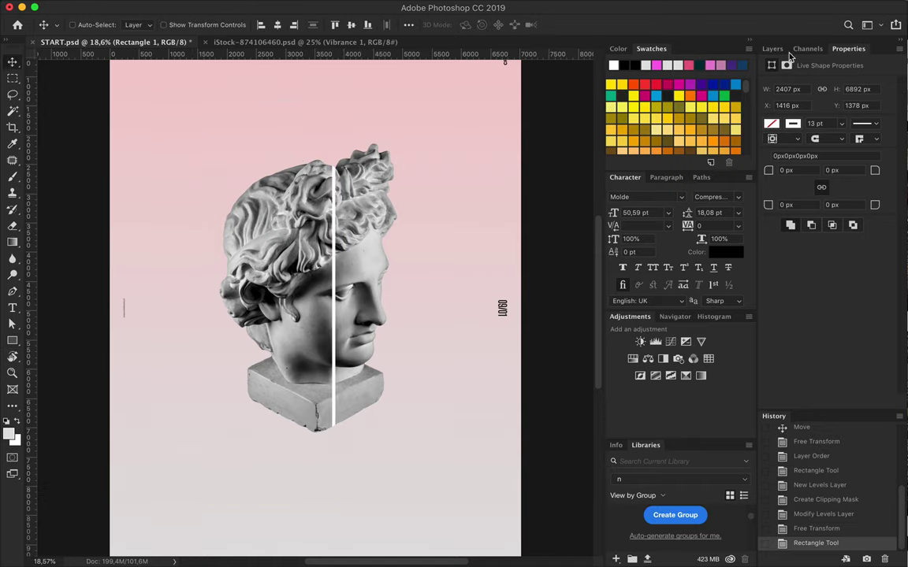
{"action": "left_click", "coordinate": [772, 49]}
{"action": "left_click_drag", "start_coordinate": [816, 145], "coordinate": [816, 130]}
{"action": "key", "text": "ctrl+alt+g"}
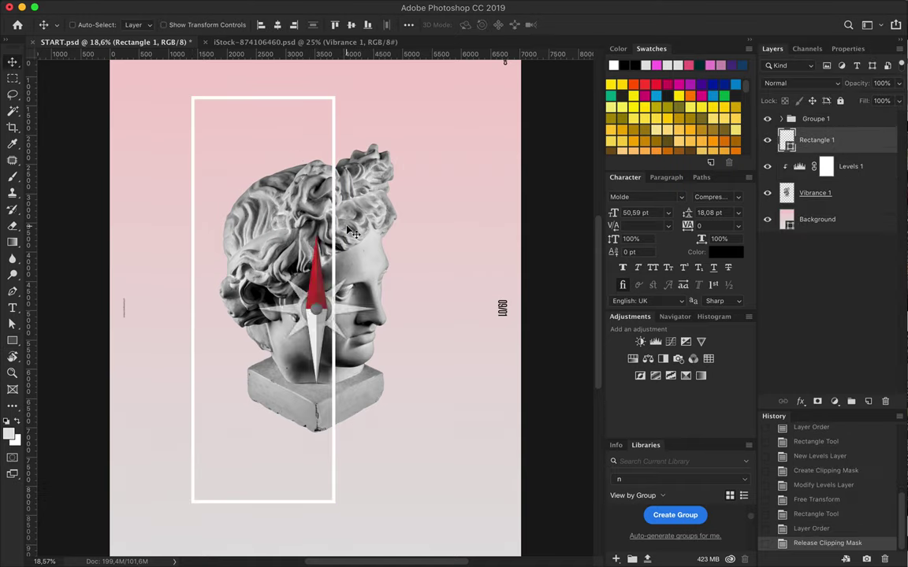
{"action": "key", "text": "a"}
{"action": "left_click", "coordinate": [265, 25]}
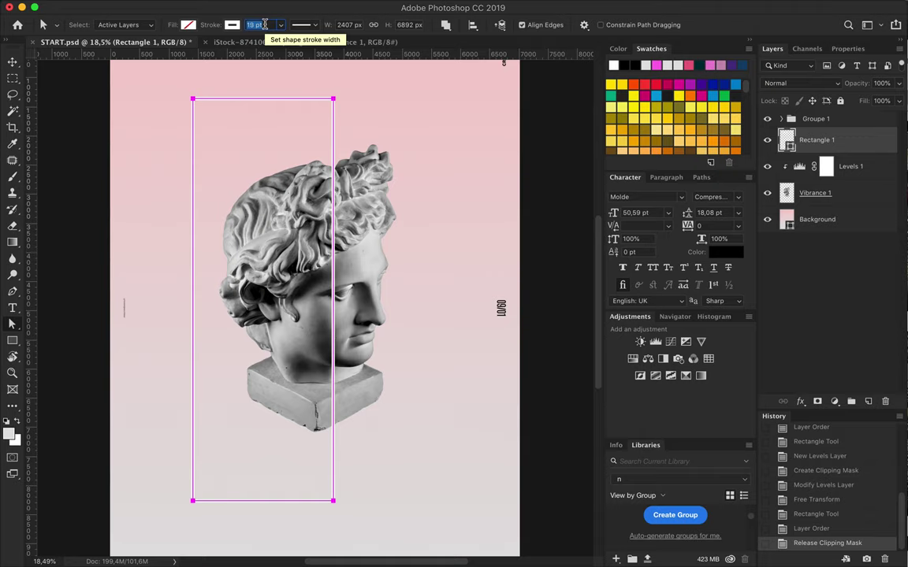
{"action": "key", "text": "Up"}
{"action": "key", "text": "Return"}
{"action": "key", "text": "ctrl+0"}
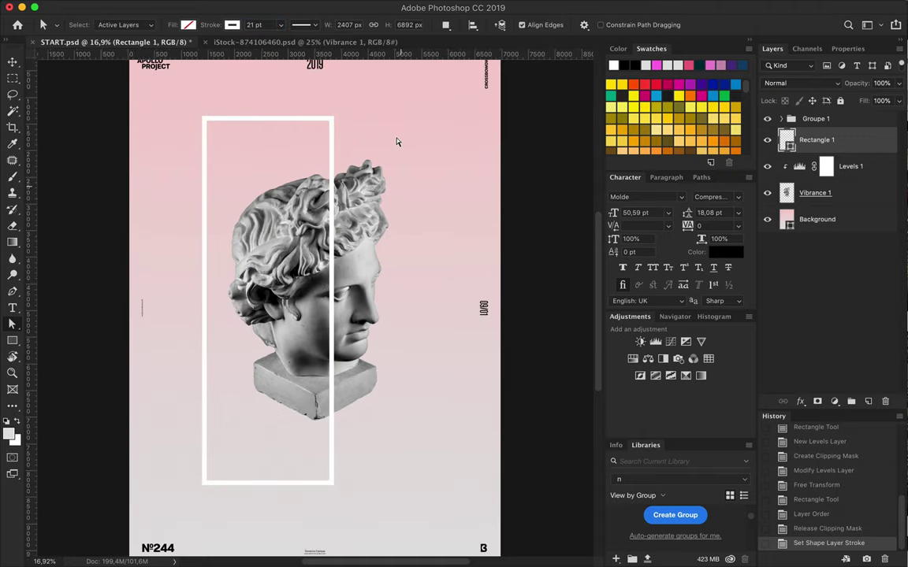
{"action": "key", "text": "v"}
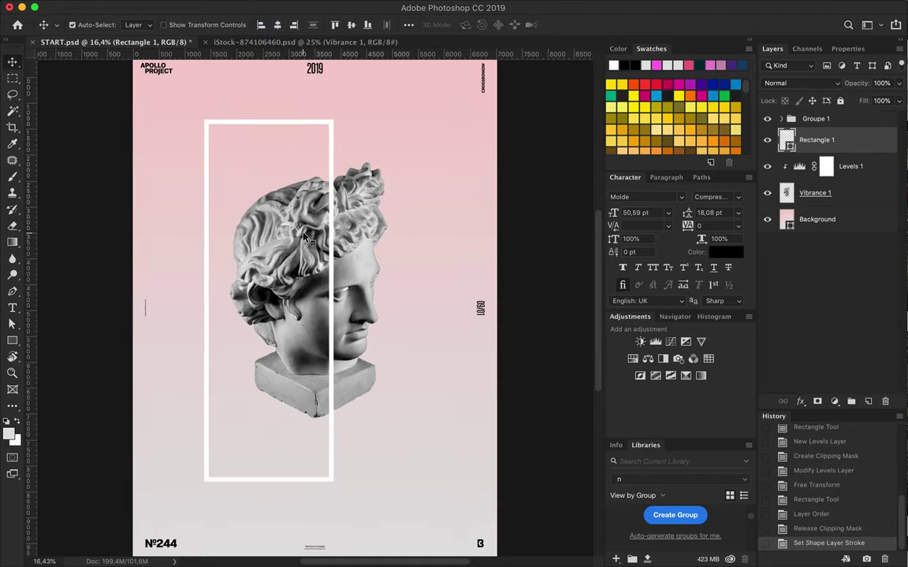
{"action": "left_click", "coordinate": [299, 230]}
Step: Copy a thin vertical strip of the bust to Layer 1 above the Levels adjustment
{"action": "key", "text": "m"}
{"action": "left_click_drag", "start_coordinate": [331, 168], "coordinate": [331, 424]}
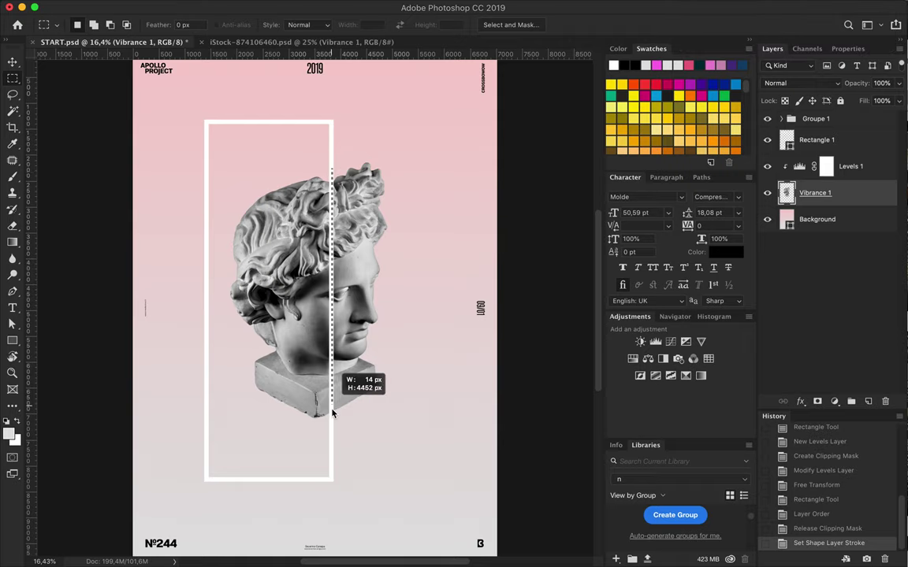
{"action": "key", "text": "ctrl+c"}
{"action": "key", "text": "ctrl+v"}
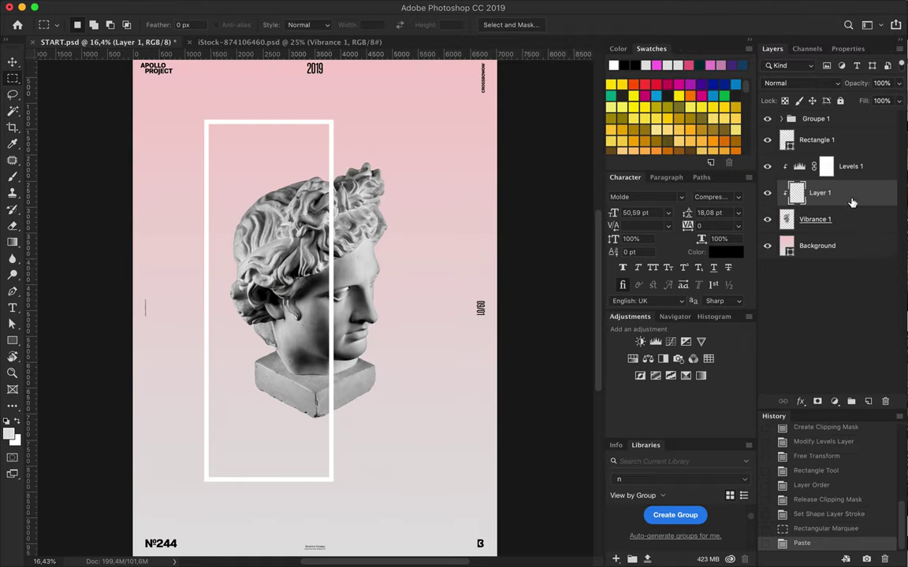
{"action": "left_click_drag", "start_coordinate": [820, 194], "coordinate": [804, 174]}
Step: Stretch the copied strip leftward to the frame's left edge
{"action": "key", "text": "ctrl+t"}
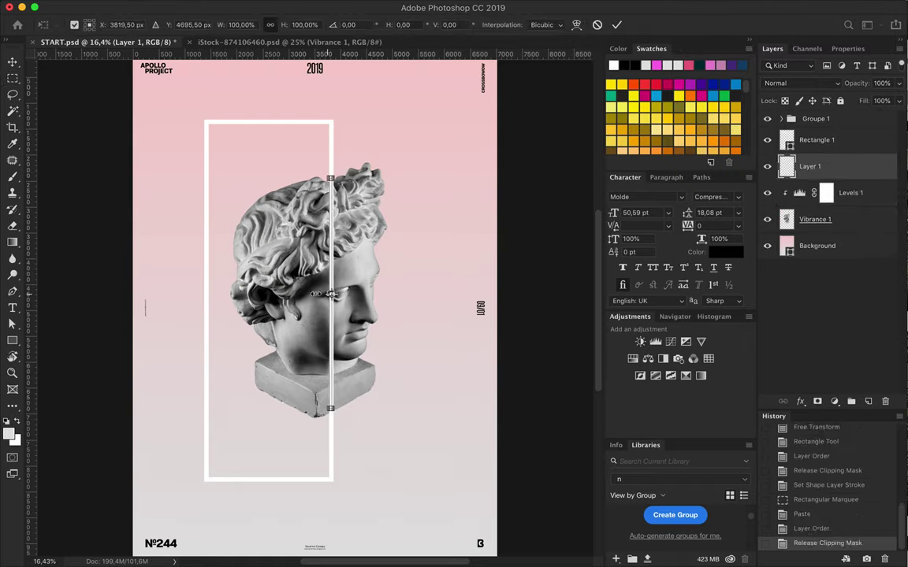
{"action": "left_click_drag", "start_coordinate": [329, 293], "coordinate": [206, 292]}
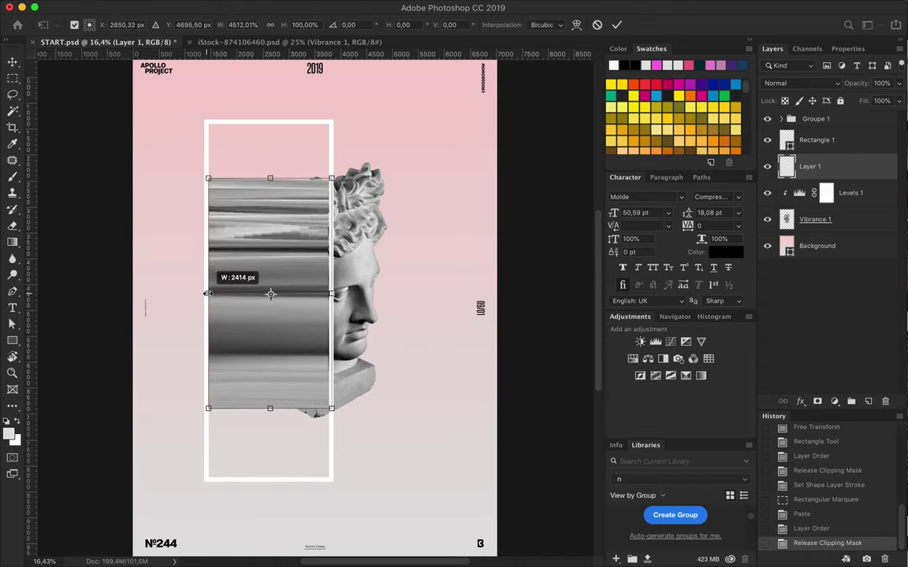
{"action": "left_click_drag", "start_coordinate": [206, 292], "coordinate": [207, 293]}
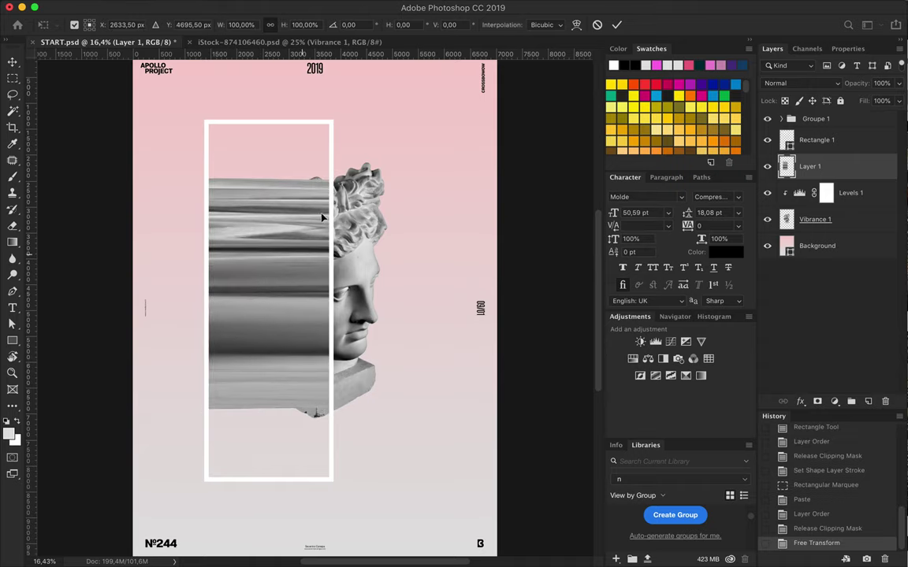
{"action": "key", "text": "Return"}
Step: Select the bust's left portion inside the frame
{"action": "left_click", "coordinate": [344, 207], "text": "ctrl"}
{"action": "key", "text": "m"}
{"action": "mouse_move", "coordinate": [331, 152]}
{"action": "left_mouse_down"}
{"action": "mouse_move", "coordinate": [244, 429]}
{"action": "mouse_move", "coordinate": [213, 450]}
{"action": "left_mouse_up"}
Step: Cut the selected bust part to Layer 2, unclip it, and shift it left
{"action": "key", "text": "ctrl+x"}
{"action": "key", "text": "ctrl+v"}
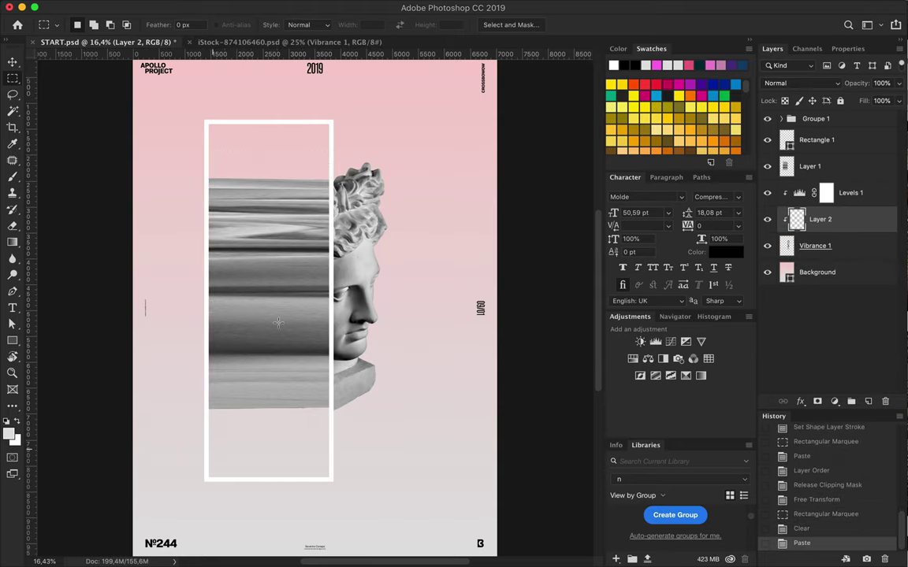
{"action": "key", "text": "v"}
{"action": "left_click_drag", "start_coordinate": [820, 220], "coordinate": [840, 190]}
{"action": "key", "text": "ctrl+alt+g"}
{"action": "left_click_drag", "start_coordinate": [244, 275], "coordinate": [193, 403]}
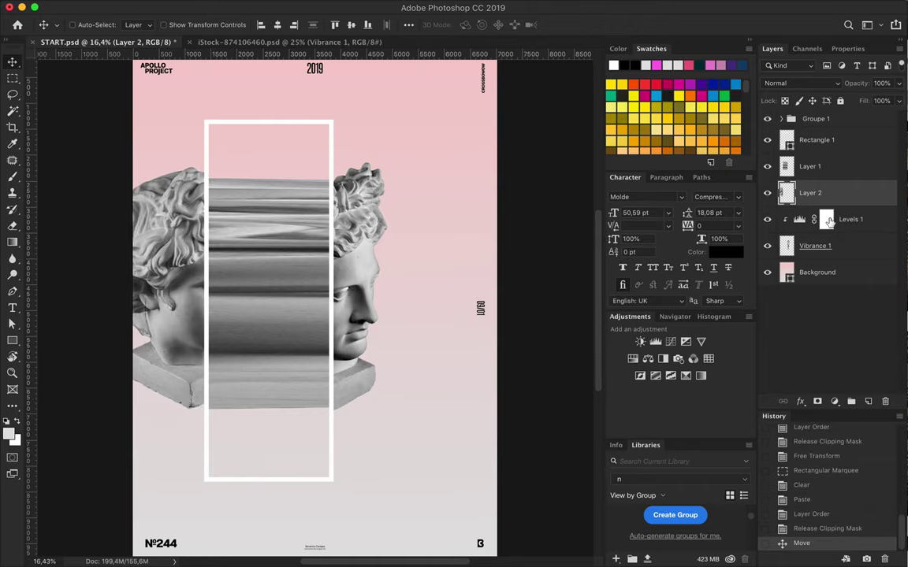
Step: Shift the bust halves and frame about 63 px to the right
{"action": "left_click", "coordinate": [809, 166], "text": "shift"}
{"action": "left_click_drag", "start_coordinate": [309, 283], "coordinate": [288, 250]}
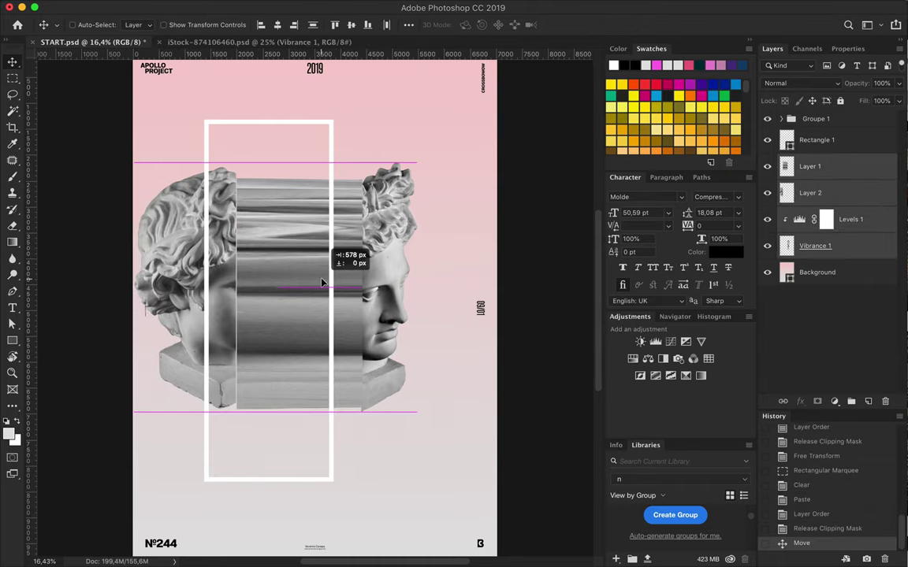
{"action": "key", "text": "ctrl+z"}
{"action": "left_click_drag", "start_coordinate": [278, 275], "coordinate": [326, 271]}
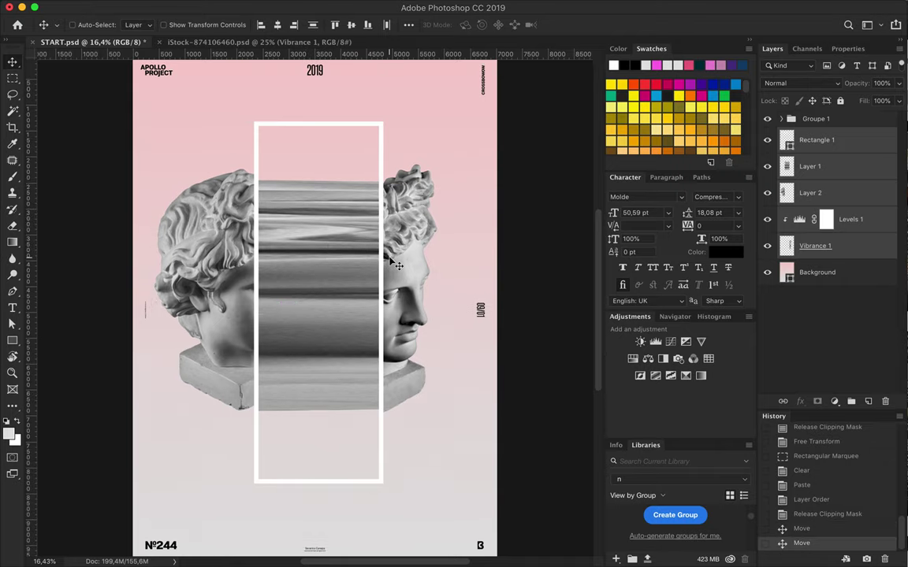
Step: Add vertical text (typed 'ARTWORK') at the top-left and enlarge it down the left side
{"action": "key", "text": "t"}
{"action": "left_click", "coordinate": [162, 135]}
{"action": "key", "text": "BackSpace"}
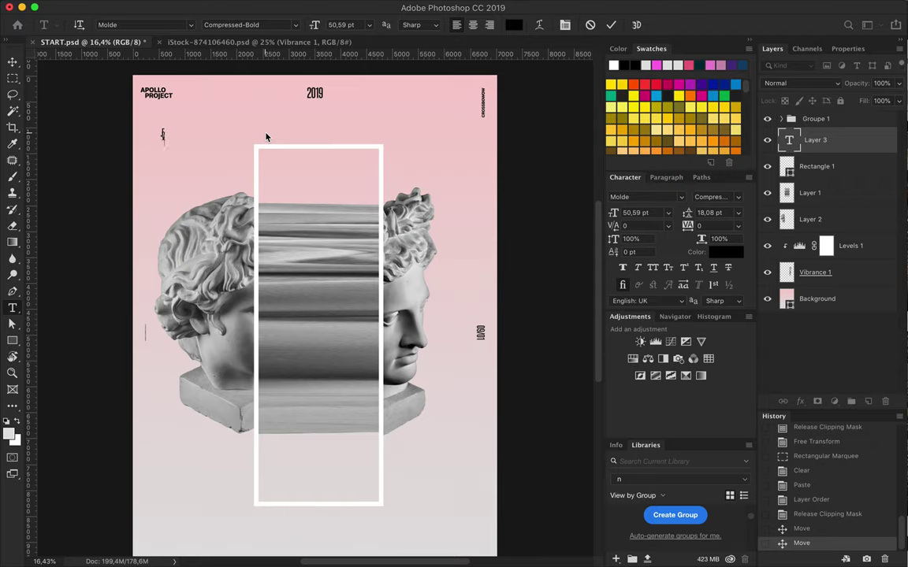
{"action": "type", "text": "ARTWORK"}
{"action": "key", "text": "ctrl+Return"}
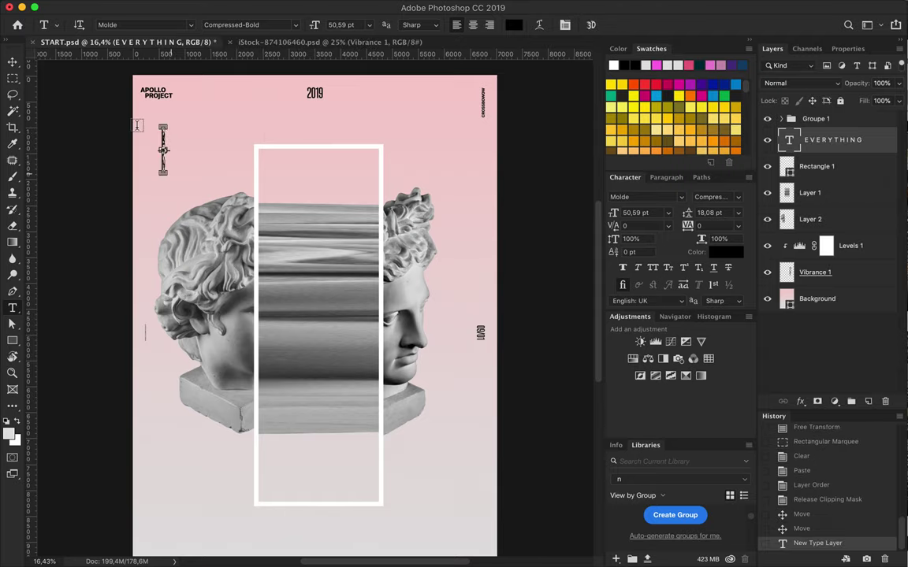
{"action": "key", "text": "ctrl+t"}
{"action": "left_click_drag", "start_coordinate": [164, 174], "coordinate": [156, 205]}
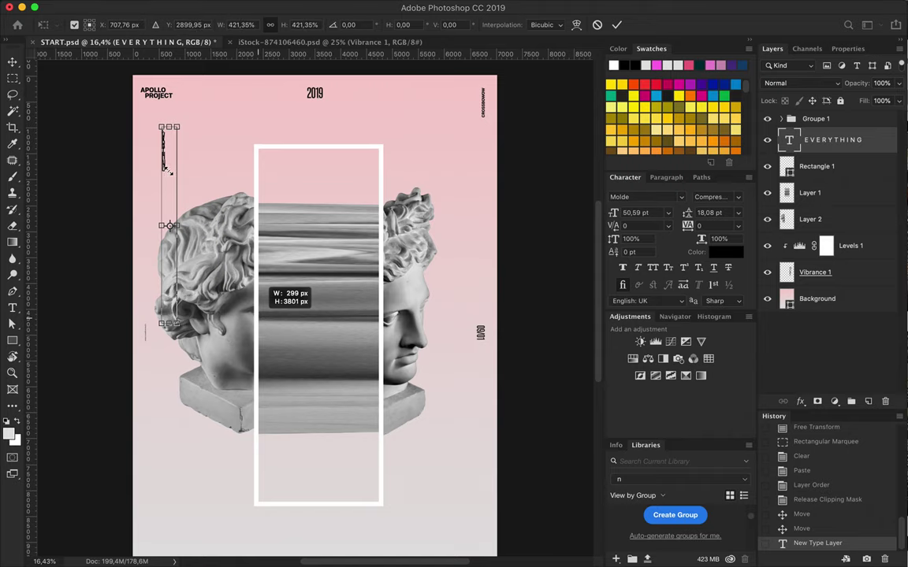
{"action": "key", "text": "Return"}
Step: Set the text to Medium style with 200 pt leading, centre-aligned
{"action": "left_click", "coordinate": [739, 201]}
{"action": "left_click", "coordinate": [739, 201]}
{"action": "scroll", "coordinate": [750, 394], "scroll_direction": "down", "scroll_amount": 10}
{"action": "left_click", "coordinate": [736, 490]}
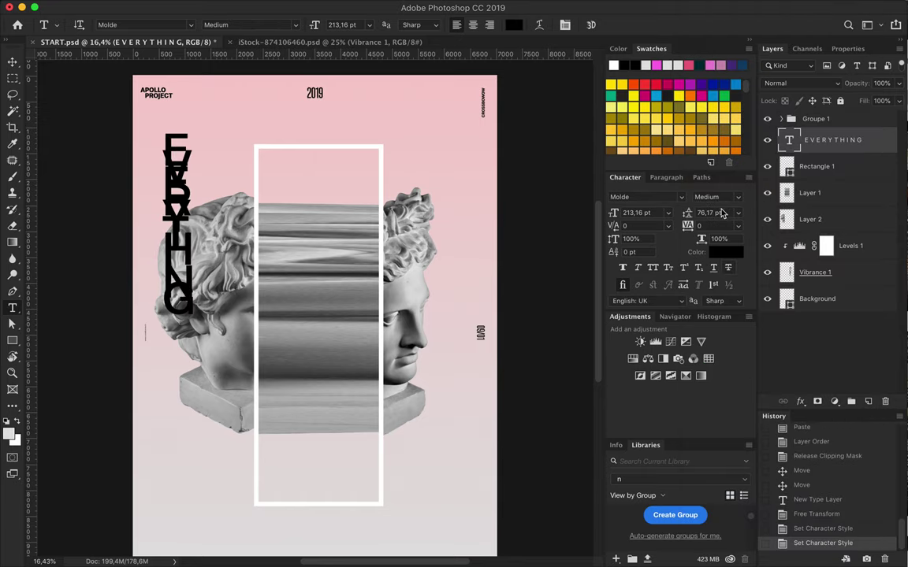
{"action": "type", "text": "200"}
{"action": "key", "text": "Return"}
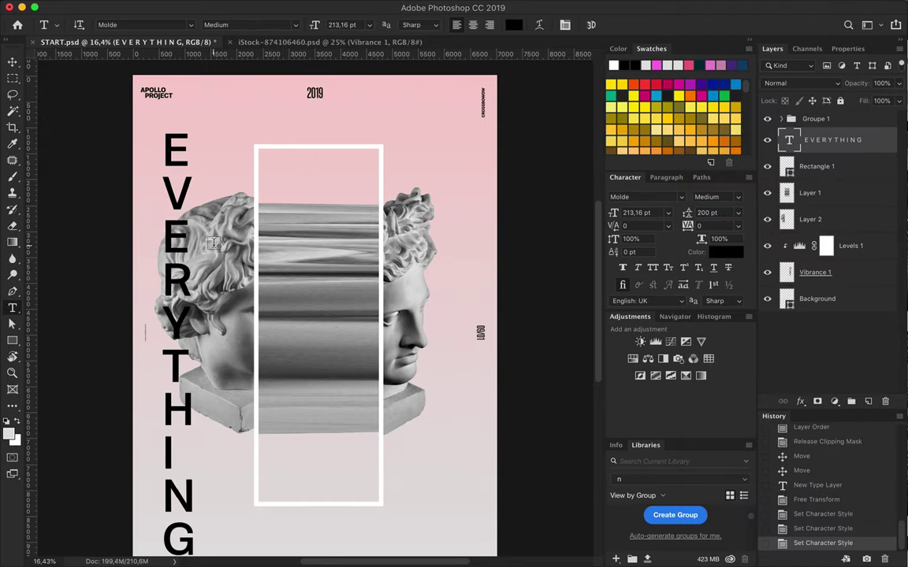
{"action": "left_click", "coordinate": [670, 180]}
{"action": "key", "text": "ctrl+shift+c"}
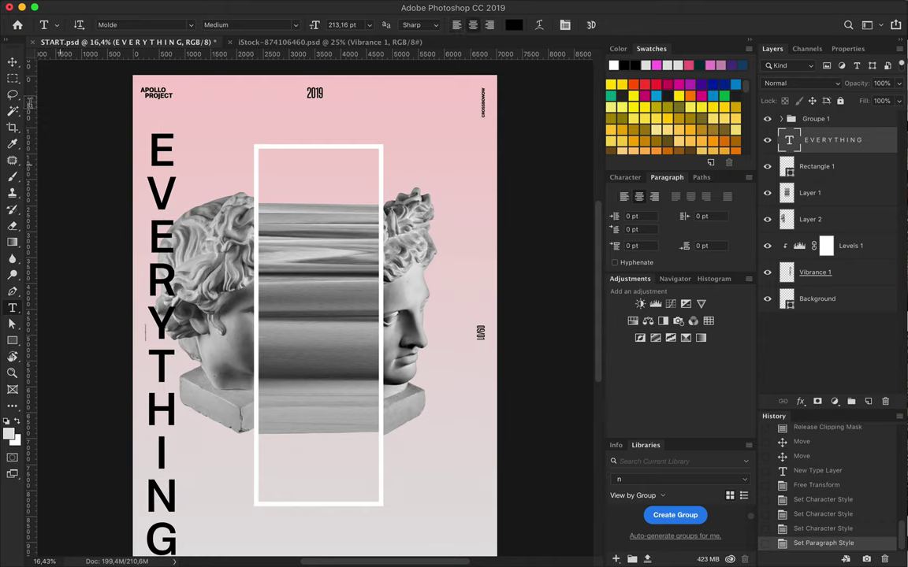
Step: Move the EVERYTHING text right and raise its leading to 220 pt
{"action": "key", "text": "v"}
{"action": "left_click_drag", "start_coordinate": [165, 155], "coordinate": [188, 155]}
{"action": "key", "text": "ctrl+0"}
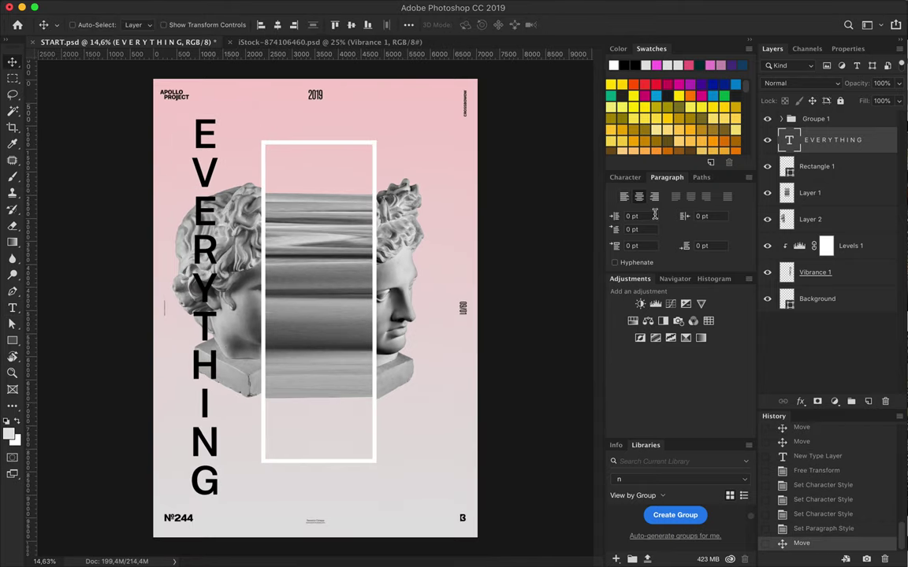
{"action": "left_click", "coordinate": [625, 177]}
{"action": "left_click", "coordinate": [709, 212]}
{"action": "key", "text": "shift+Up"}
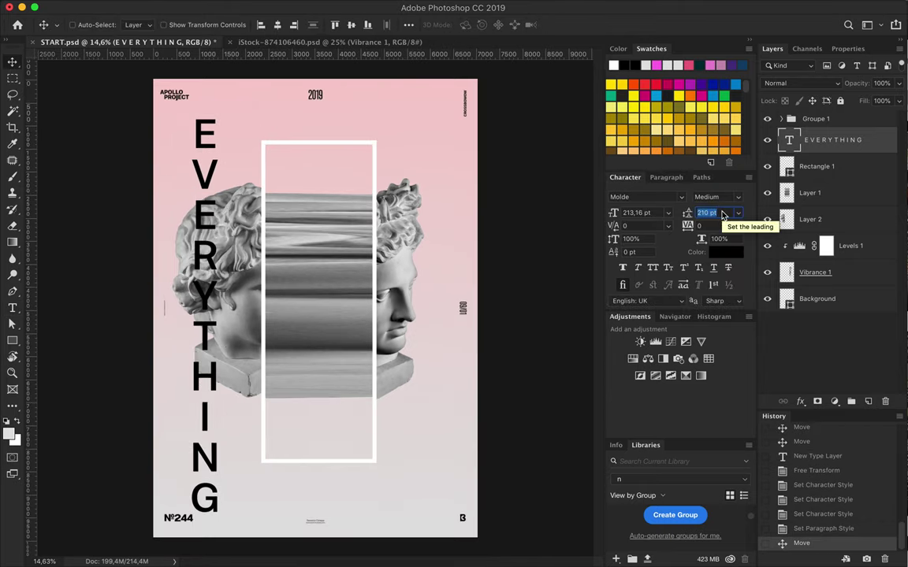
{"action": "key", "text": "shift+Up"}
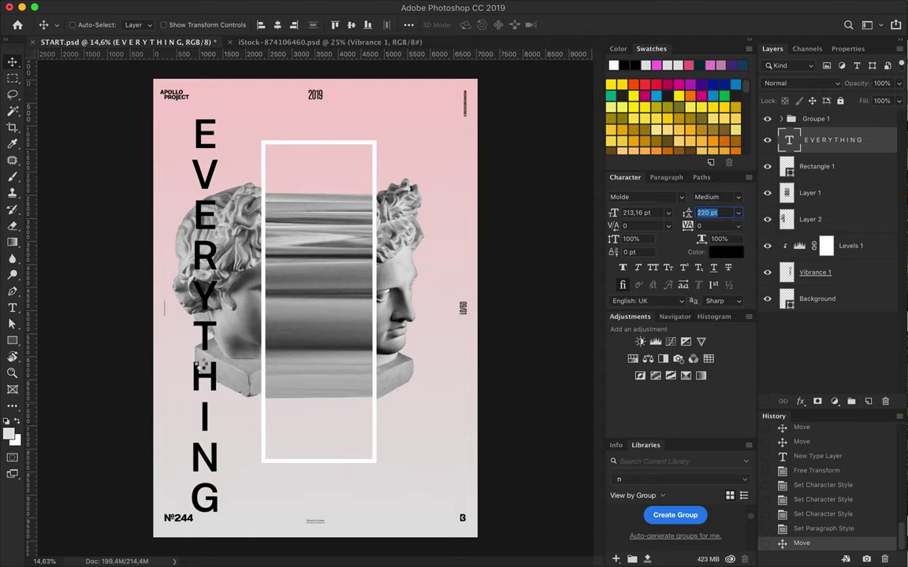
{"action": "key", "text": "Return"}
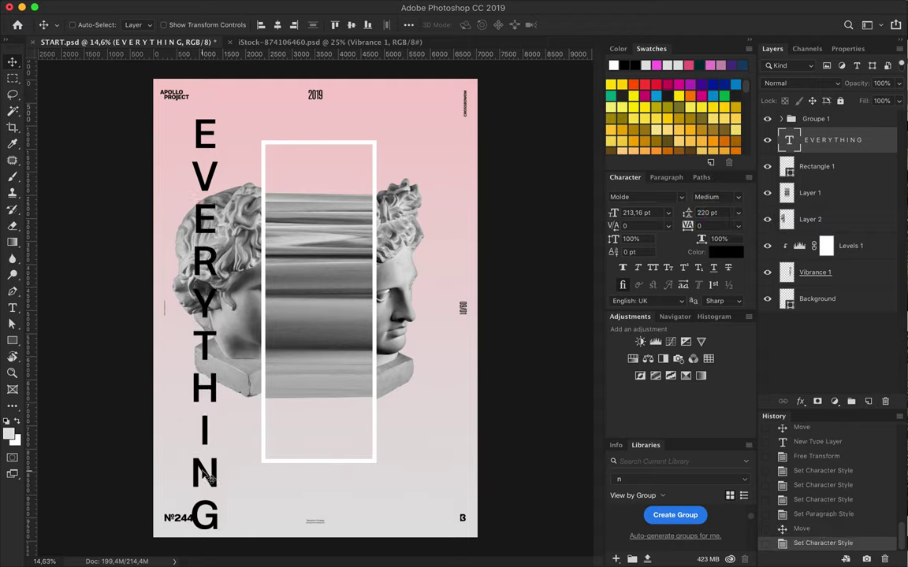
Step: Scale EVERYTHING to about 93% so it ends above the №244 label
{"action": "key", "text": "ctrl+t"}
{"action": "left_click_drag", "start_coordinate": [204, 537], "coordinate": [203, 507]}
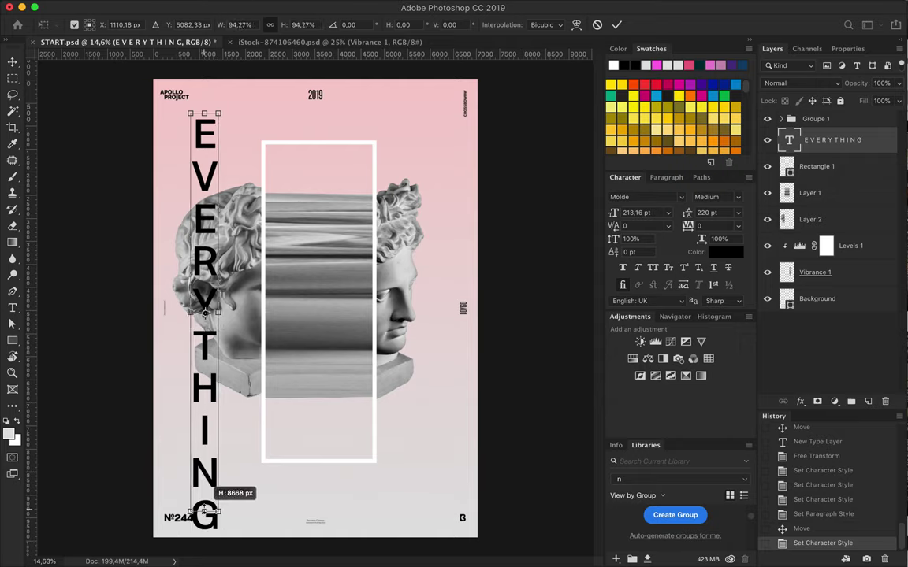
{"action": "key", "text": "Return"}
Step: Duplicate EVERYTHING onto the frame's centre and retype the copy as 'IS'
{"action": "left_click_drag", "start_coordinate": [208, 382], "coordinate": [319, 382]}
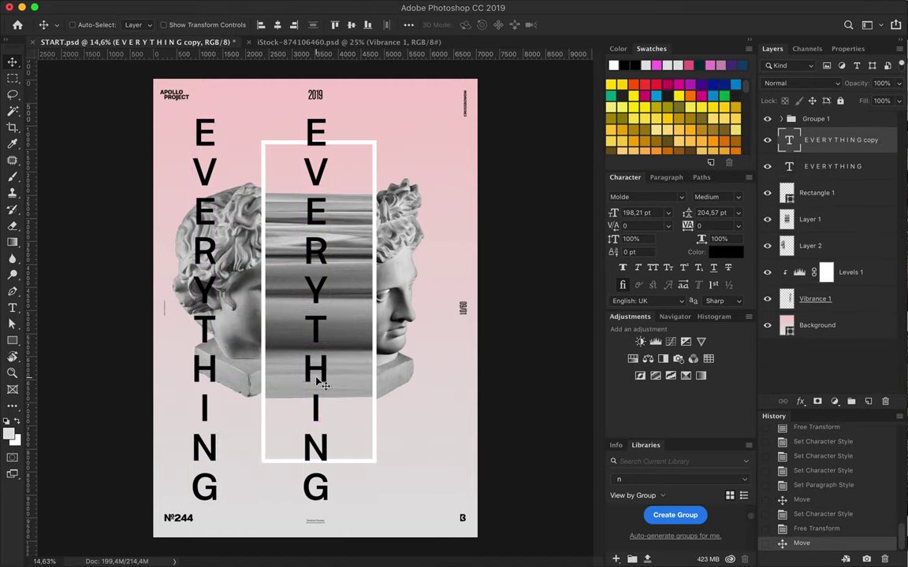
{"action": "double_click", "coordinate": [316, 383]}
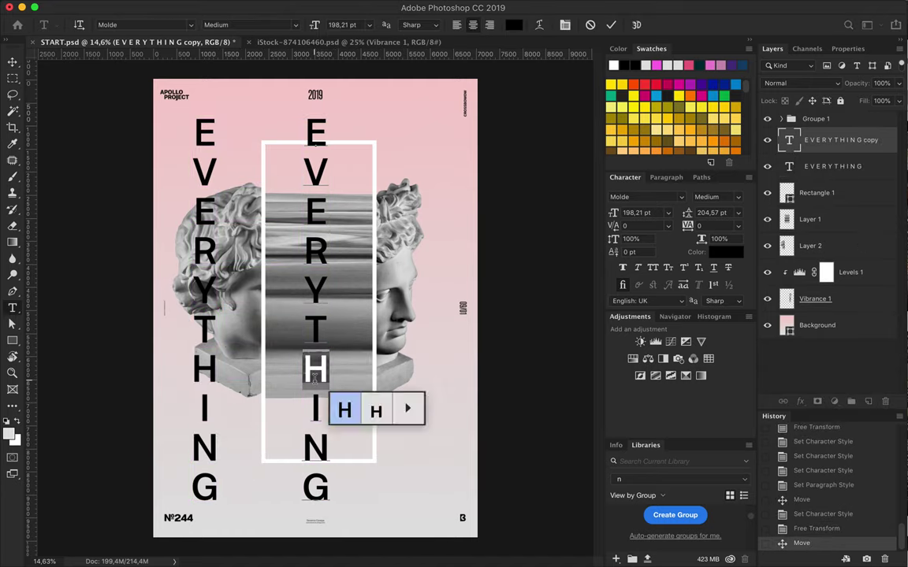
{"action": "key", "text": "ctrl+a"}
{"action": "type", "text": "IS"}
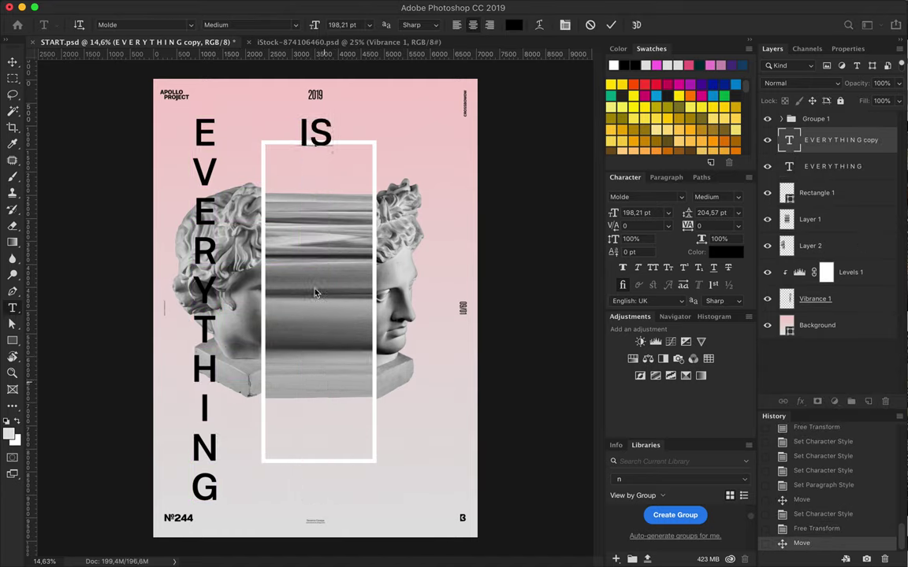
{"action": "key", "text": "ctrl+Return"}
Step: Lower the white frame's top edge and centre it horizontally on the poster
{"action": "key", "text": "v"}
{"action": "left_click", "coordinate": [363, 145], "text": "ctrl"}
{"action": "key", "text": "ctrl+t"}
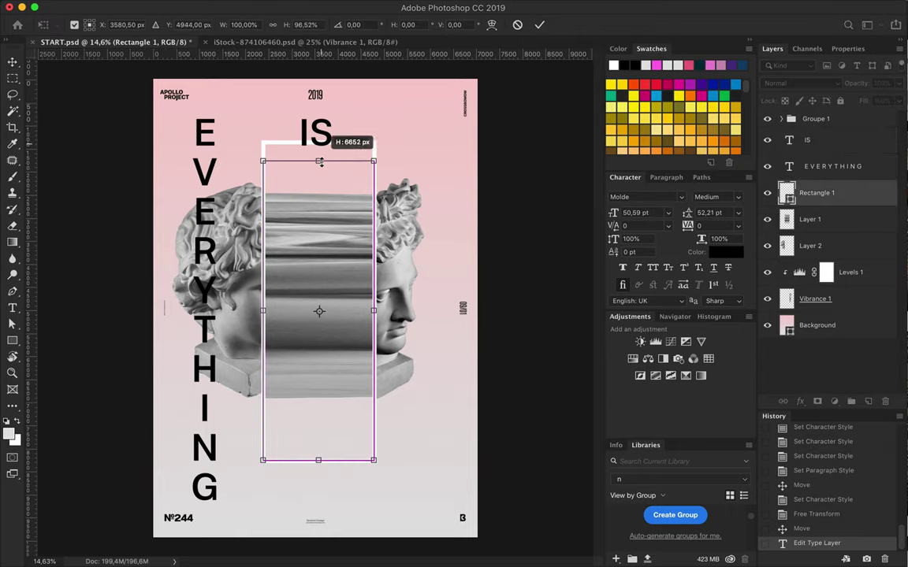
{"action": "key", "text": "Return"}
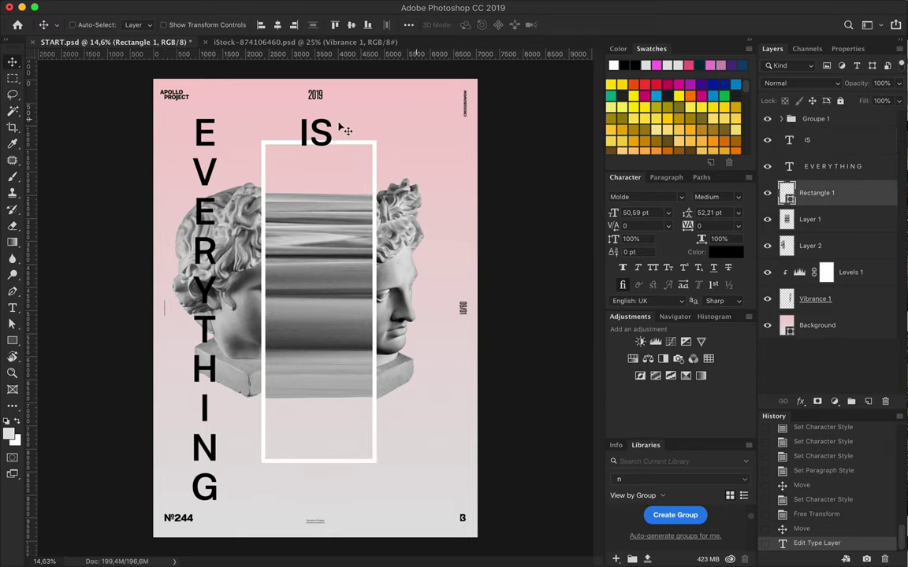
{"action": "left_click", "coordinate": [277, 25]}
Step: Nudge the bust layers left and duplicate IS down to the bottom
{"action": "left_click", "coordinate": [327, 264]}
{"action": "left_click", "coordinate": [232, 249], "text": "shift"}
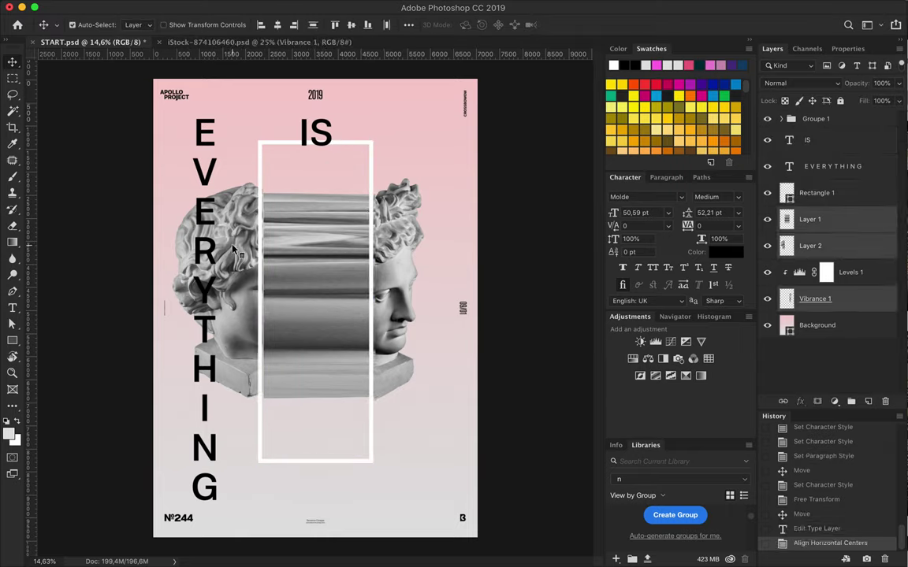
{"action": "key", "text": "Left"}
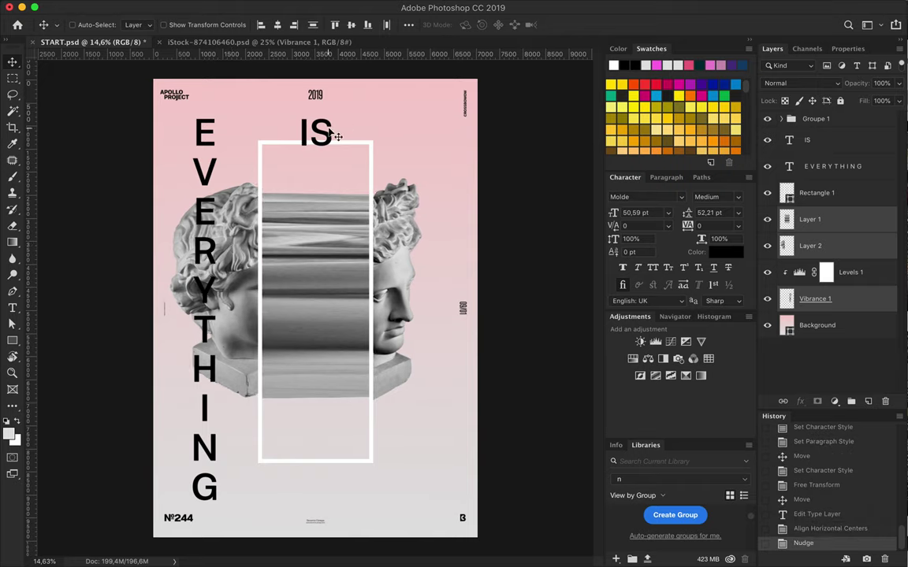
{"action": "left_click_drag", "start_coordinate": [295, 328], "coordinate": [294, 473]}
{"action": "key", "text": "ctrl+z"}
{"action": "left_click_drag", "start_coordinate": [301, 128], "coordinate": [341, 488]}
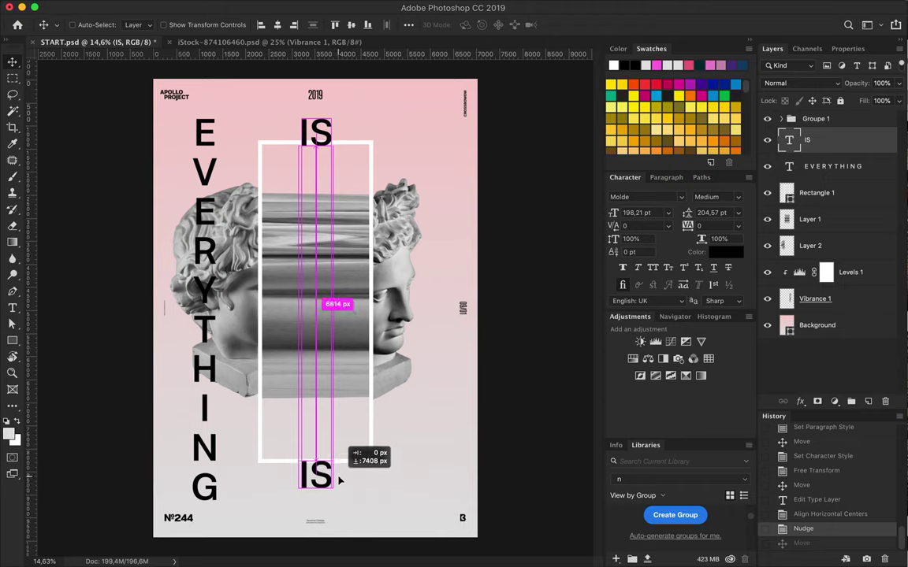
Step: Place the IS copy just below the frame and retype it as 'UNDER'
{"action": "left_click_drag", "start_coordinate": [342, 488], "coordinate": [313, 473]}
{"action": "double_click", "coordinate": [317, 476]}
{"action": "type", "text": "U"}
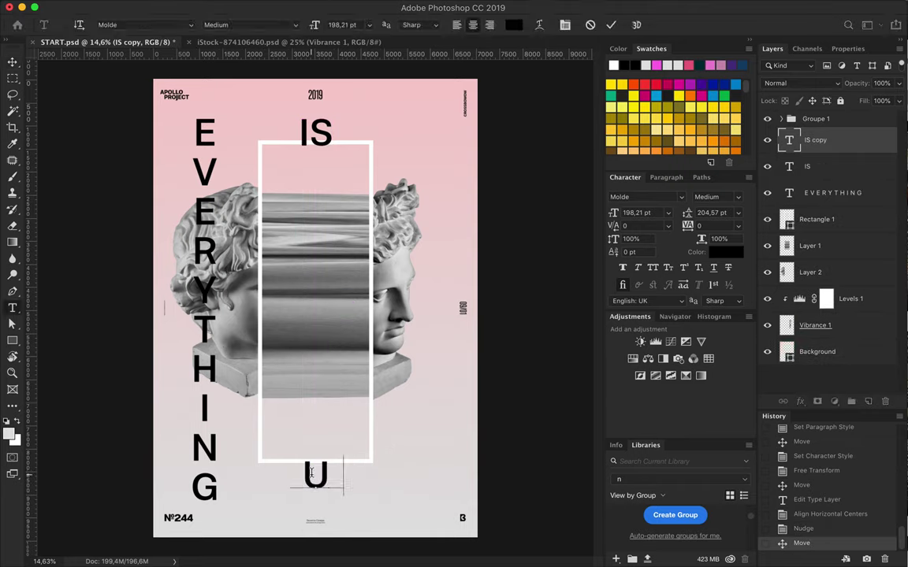
{"action": "type", "text": "NDER"}
{"action": "key", "text": "ctrl+Return"}
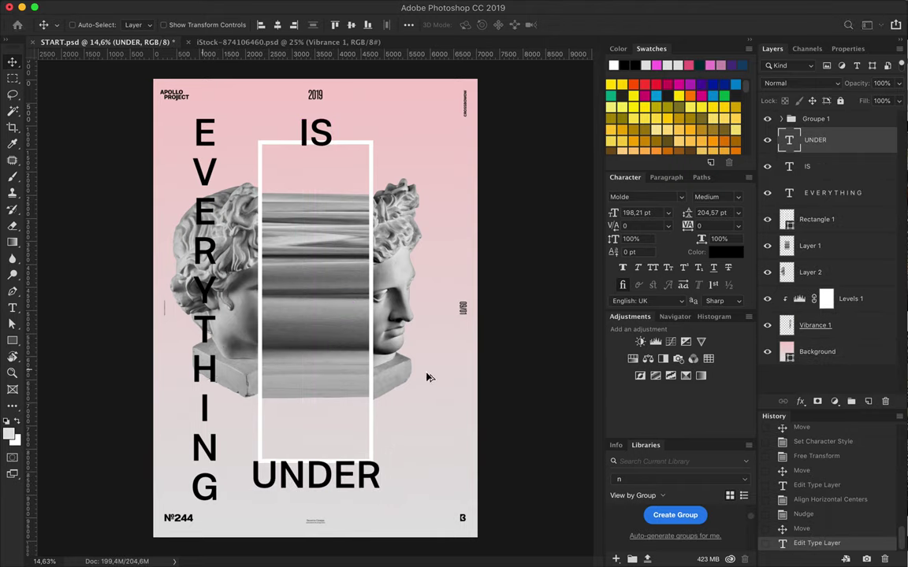
{"action": "left_click_drag", "start_coordinate": [426, 377], "coordinate": [427, 377]}
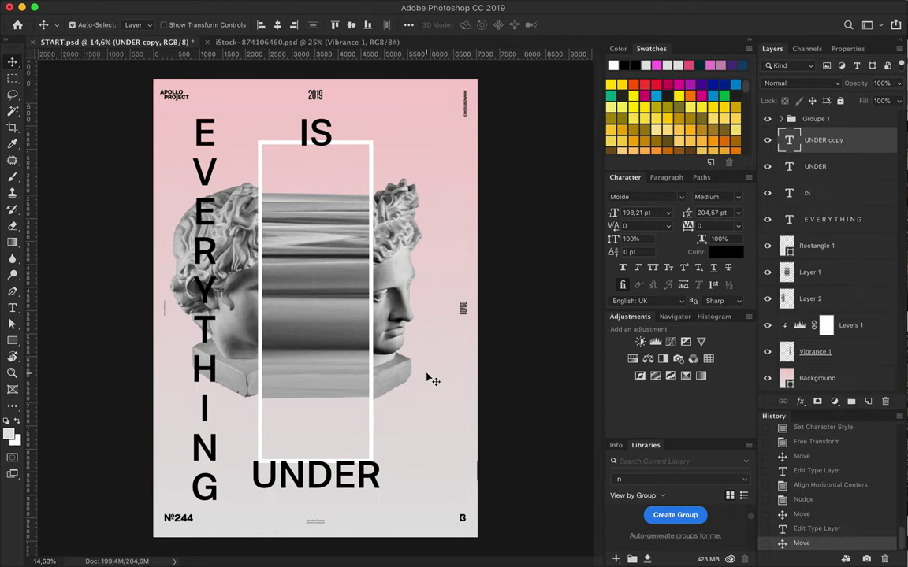
{"action": "key", "text": "ctrl+z"}
{"action": "left_click", "coordinate": [190, 335], "text": "ctrl"}
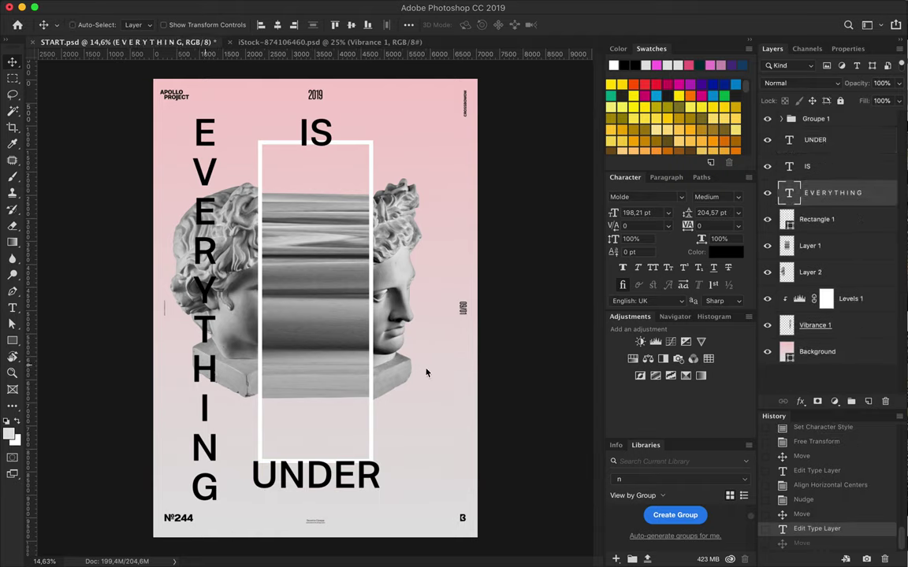
Step: Duplicate EVERYTHING to the right side, scale both copies to 97%, and group them
{"action": "left_click_drag", "start_coordinate": [426, 373], "coordinate": [424, 163]}
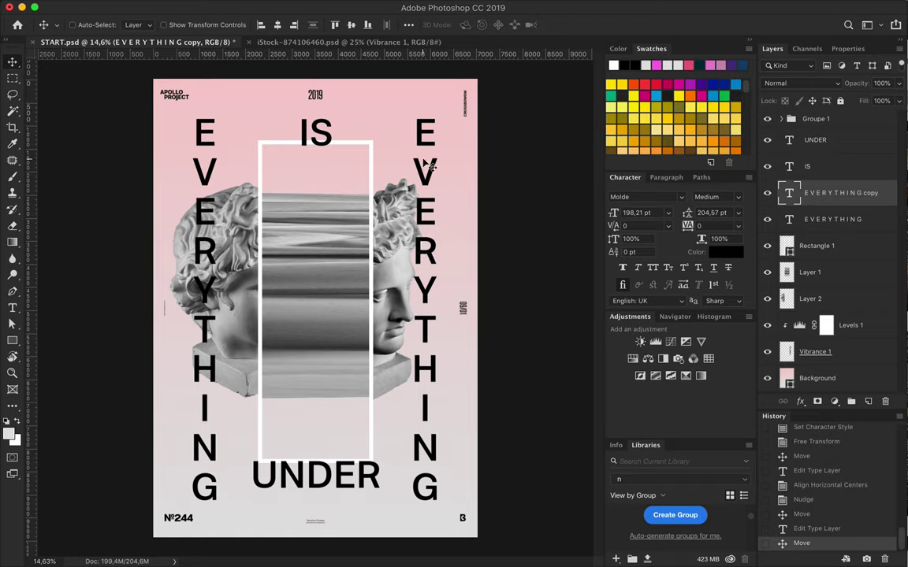
{"action": "left_click", "coordinate": [212, 446]}
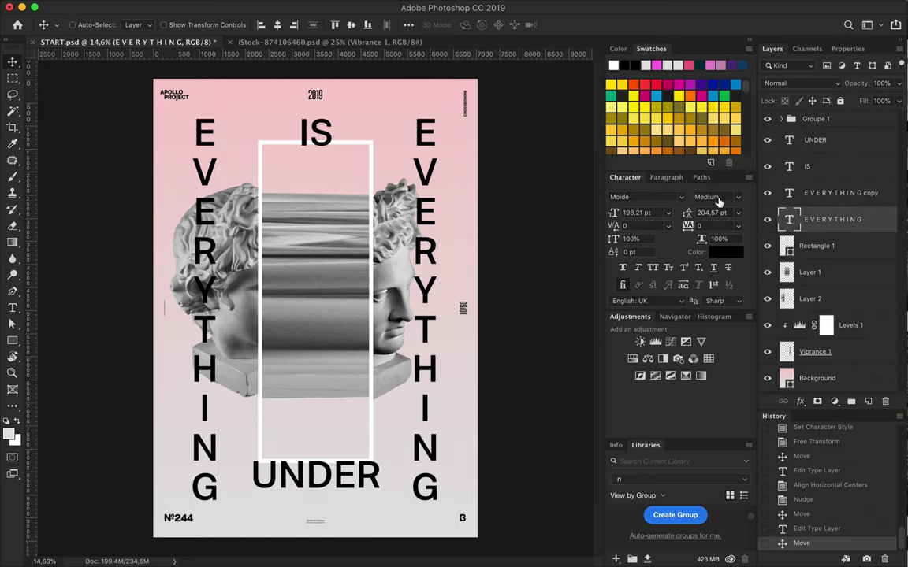
{"action": "left_click", "coordinate": [829, 193], "text": "shift"}
{"action": "key", "text": "ctrl+t"}
{"action": "left_click_drag", "start_coordinate": [315, 494], "coordinate": [314, 489]}
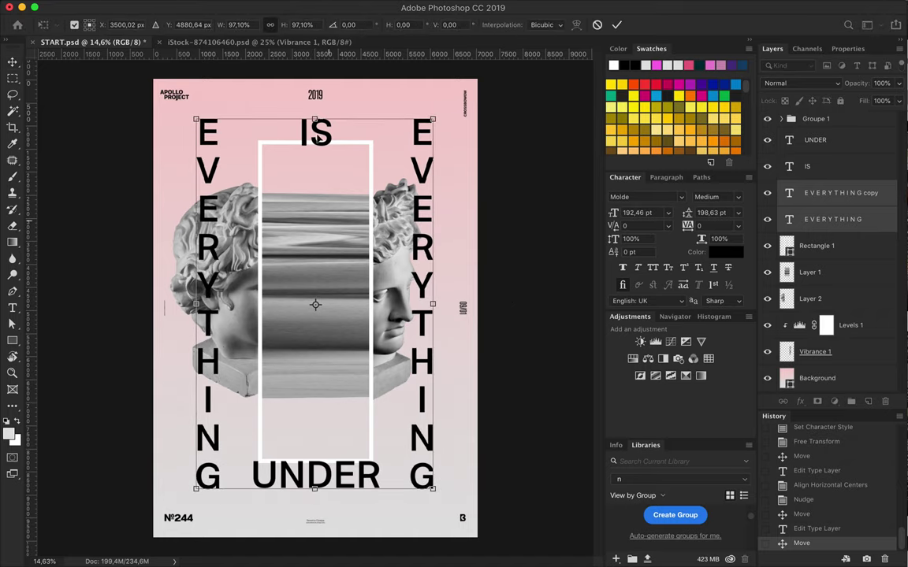
{"action": "key", "text": "Return"}
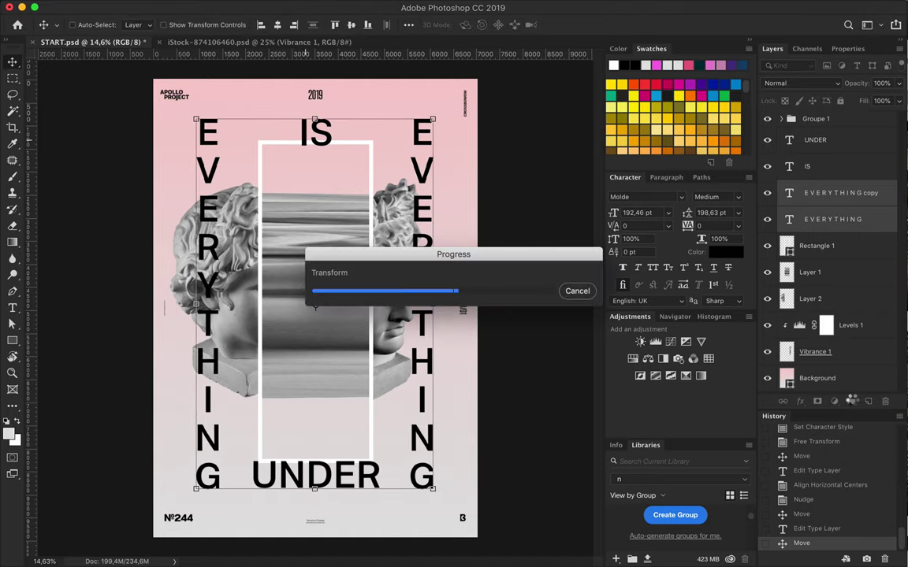
{"action": "left_click", "coordinate": [851, 401]}
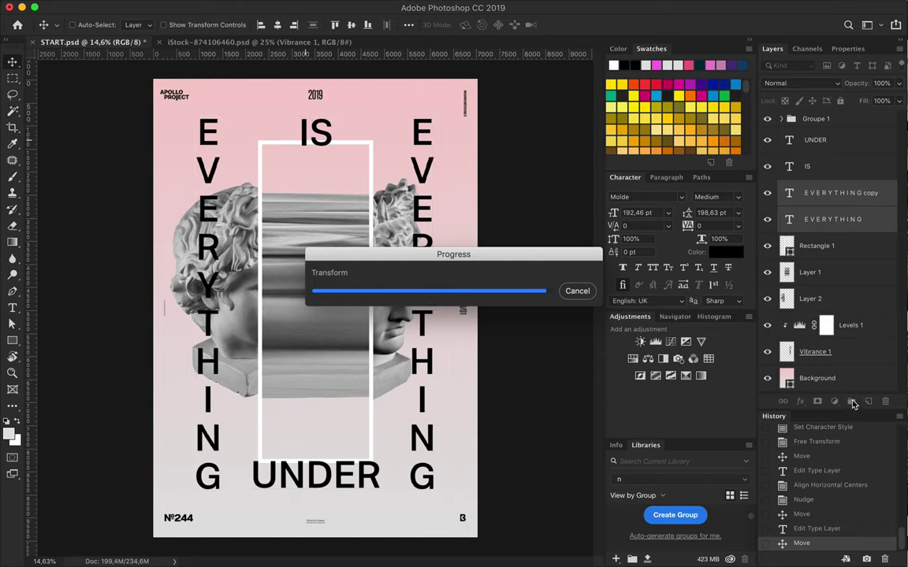
Step: Centre Group 1 horizontally and move EVERYTHING copy below Vibrance 1, behind the bust
{"action": "left_click", "coordinate": [282, 24]}
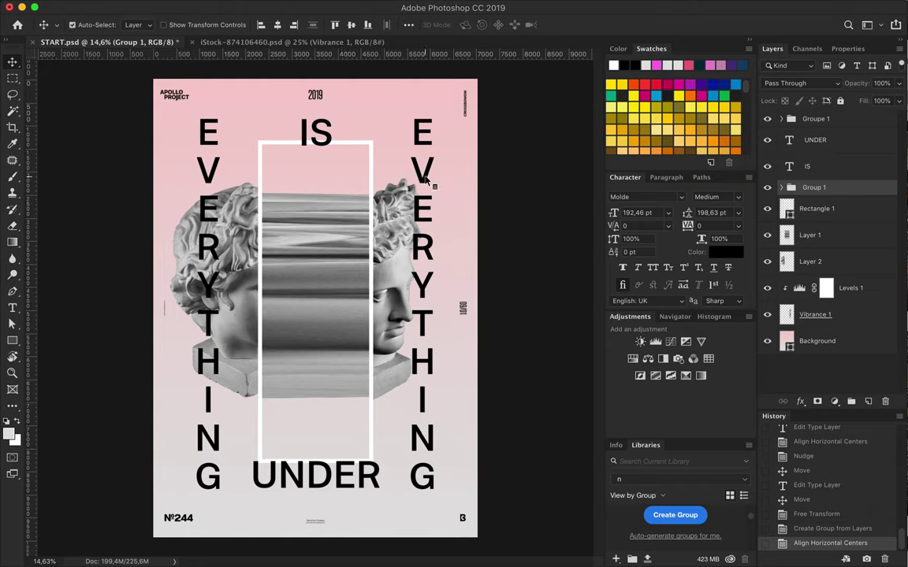
{"action": "left_click", "coordinate": [422, 209], "text": "super"}
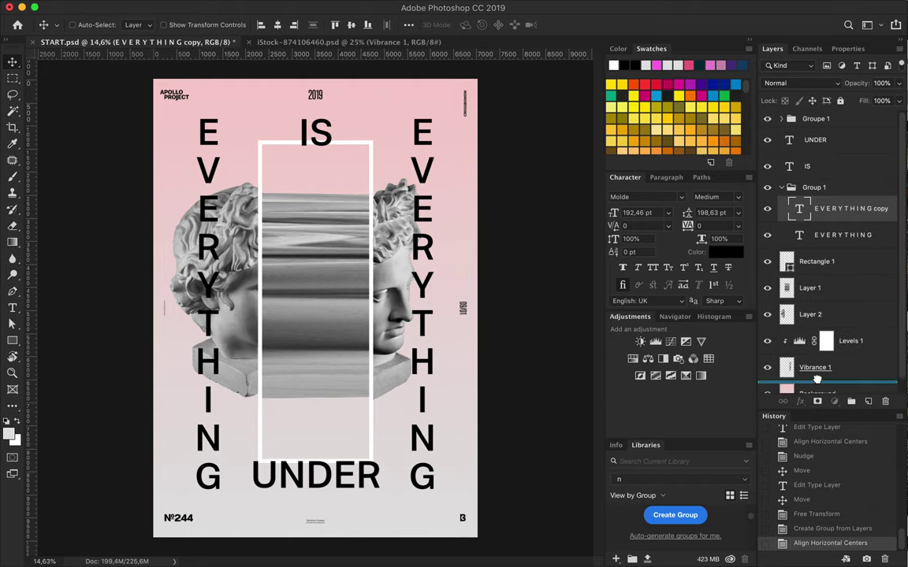
{"action": "left_click_drag", "start_coordinate": [819, 383], "coordinate": [819, 381]}
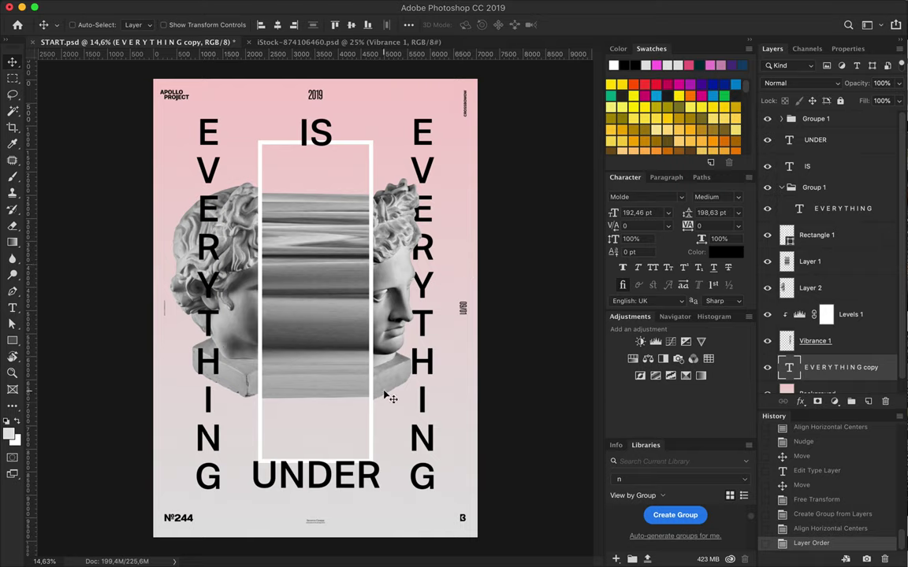
Step: Draw a small square at the poster centre with no fill and a 23 pt black stroke
{"action": "key", "text": "u"}
{"action": "left_click", "coordinate": [140, 25]}
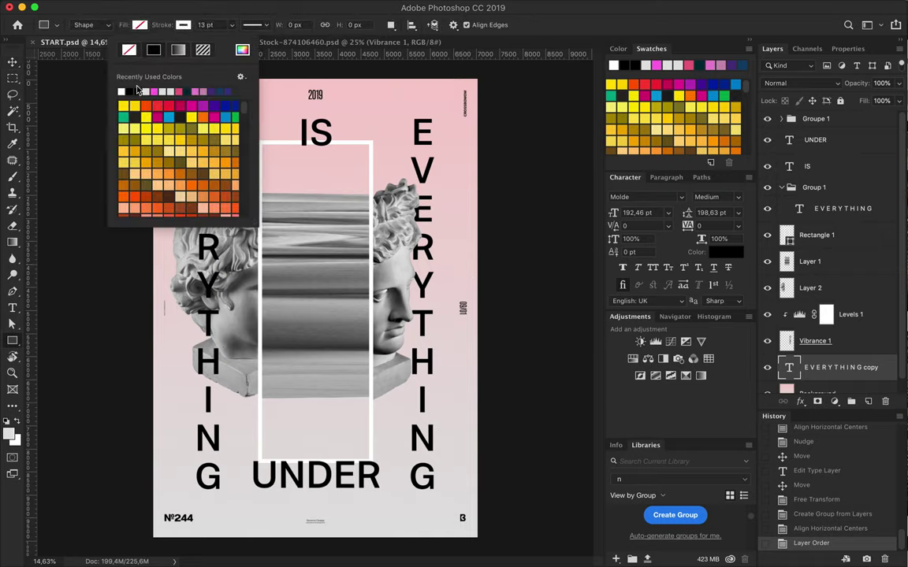
{"action": "key", "text": "Escape"}
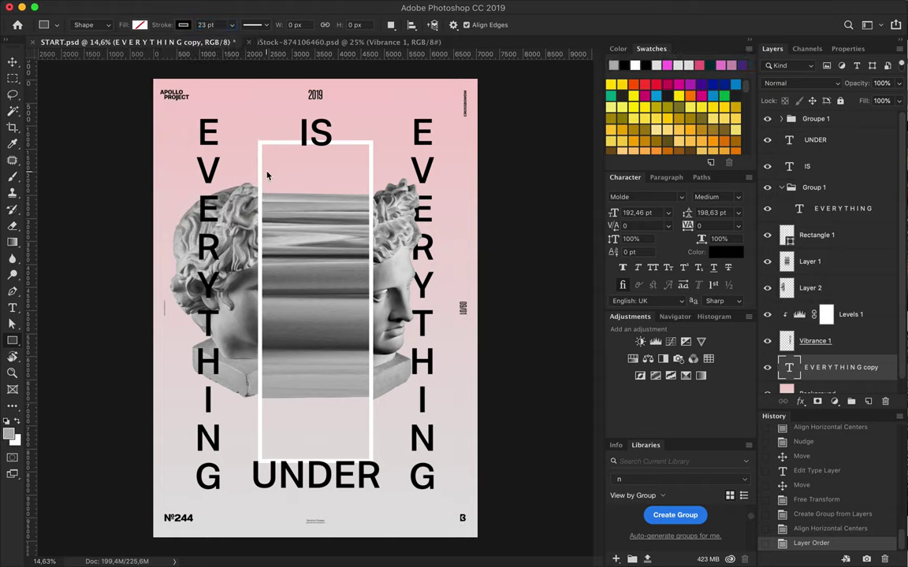
{"action": "left_click", "coordinate": [364, 304]}
{"action": "key", "text": "Escape"}
{"action": "left_click_drag", "start_coordinate": [304, 288], "coordinate": [322, 304]}
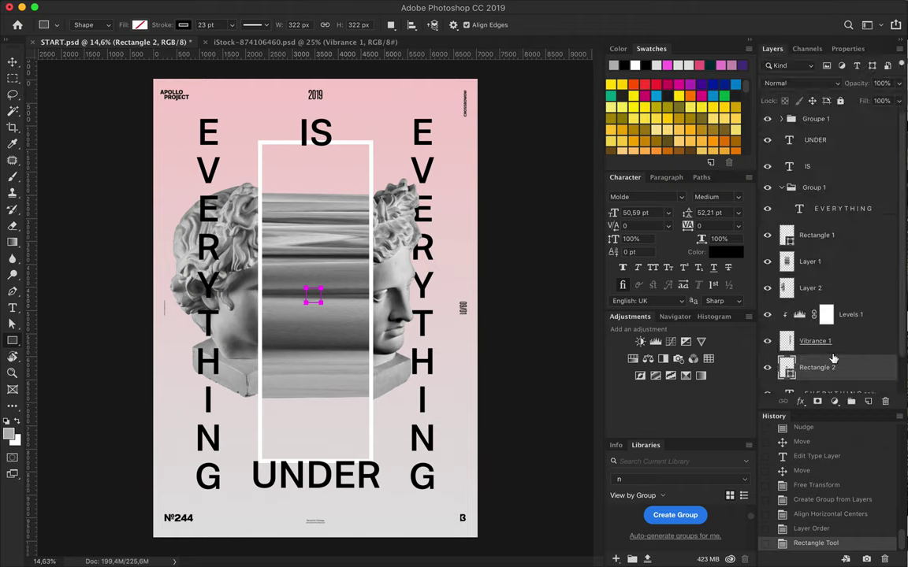
Step: Move Rectangle 2 to the top of the layer stack and centre it horizontally
{"action": "left_click_drag", "start_coordinate": [817, 367], "coordinate": [820, 128]}
{"action": "key", "text": "v"}
{"action": "left_click", "coordinate": [352, 24]}
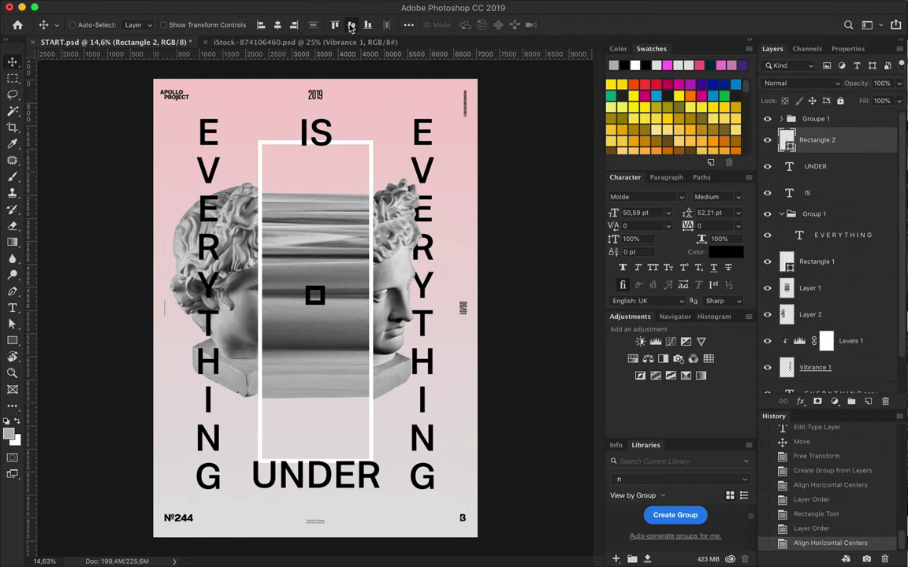